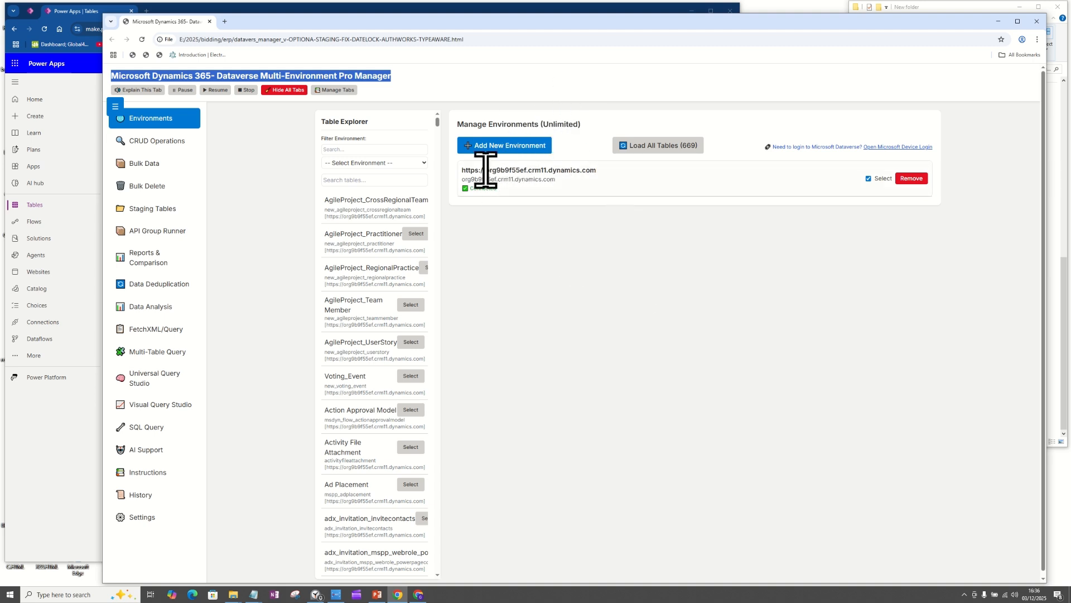
# Step: Review the connected environment's URL and loaded tables, and view the Bulk Data operations page
pyautogui.moveTo(598, 170); pyautogui.dragTo(461, 176)
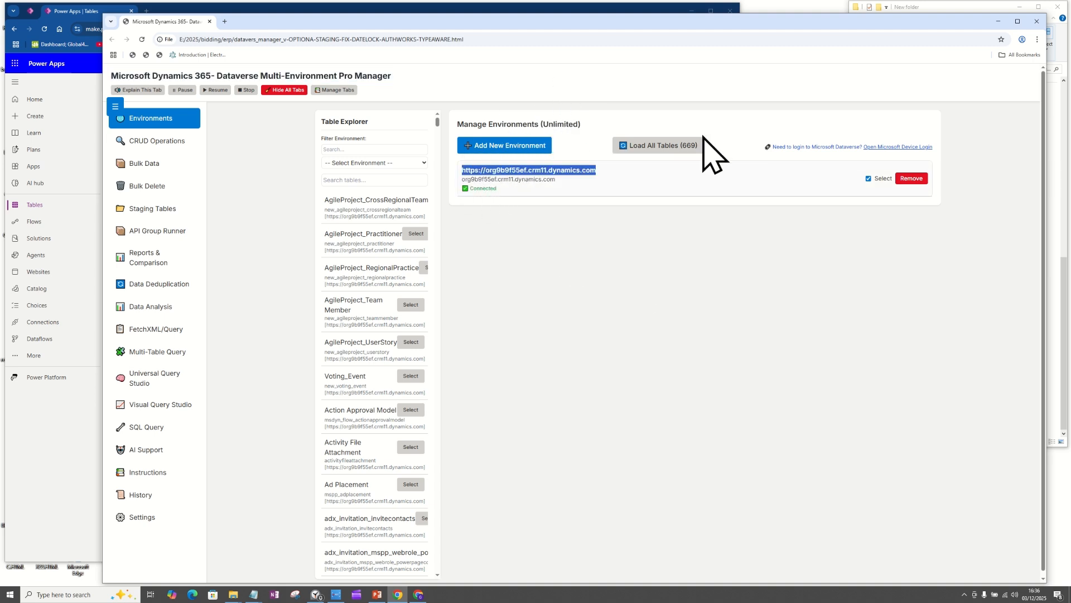
pyautogui.click(666, 146)
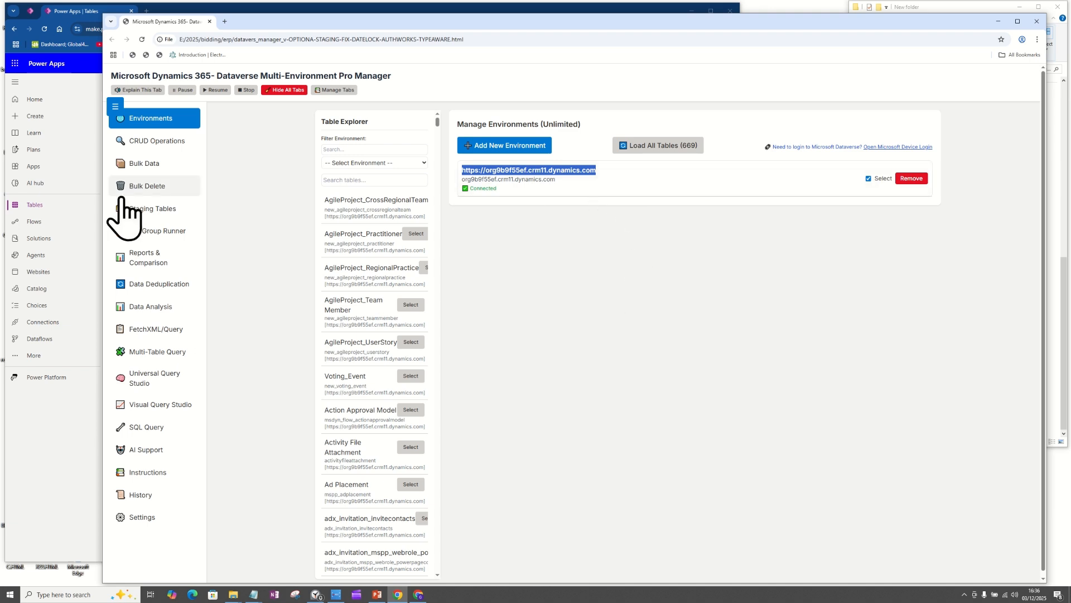
pyautogui.click(218, 173)
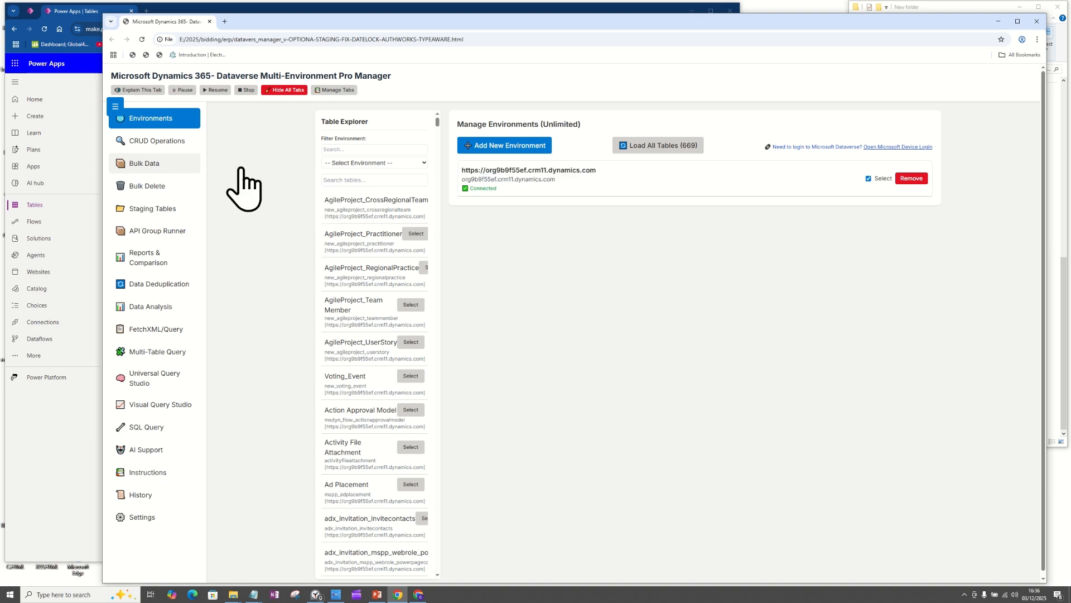
pyautogui.click(170, 168)
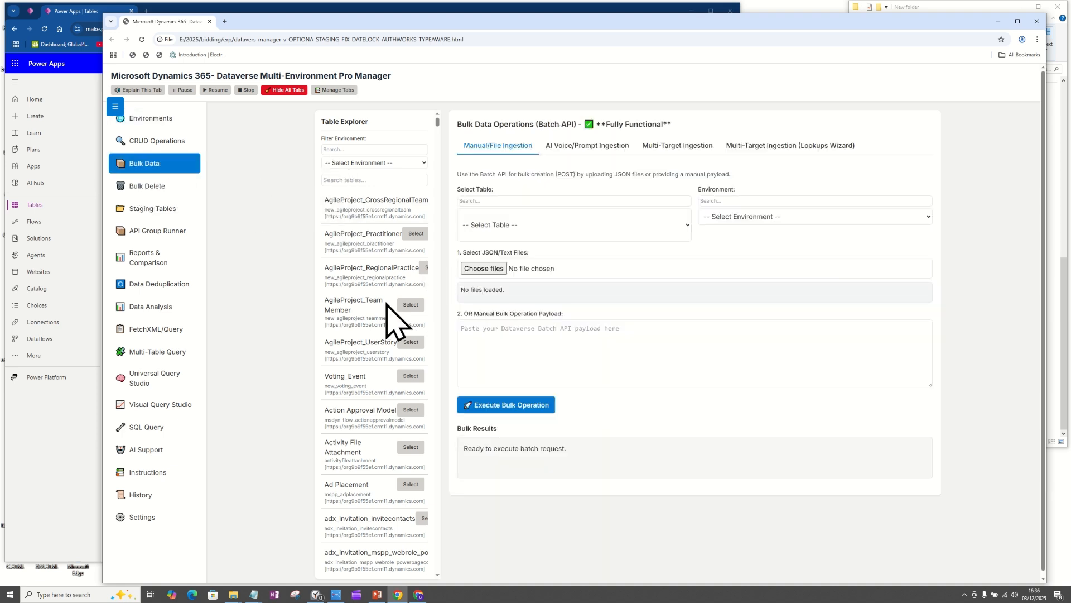
pyautogui.click(157, 210)
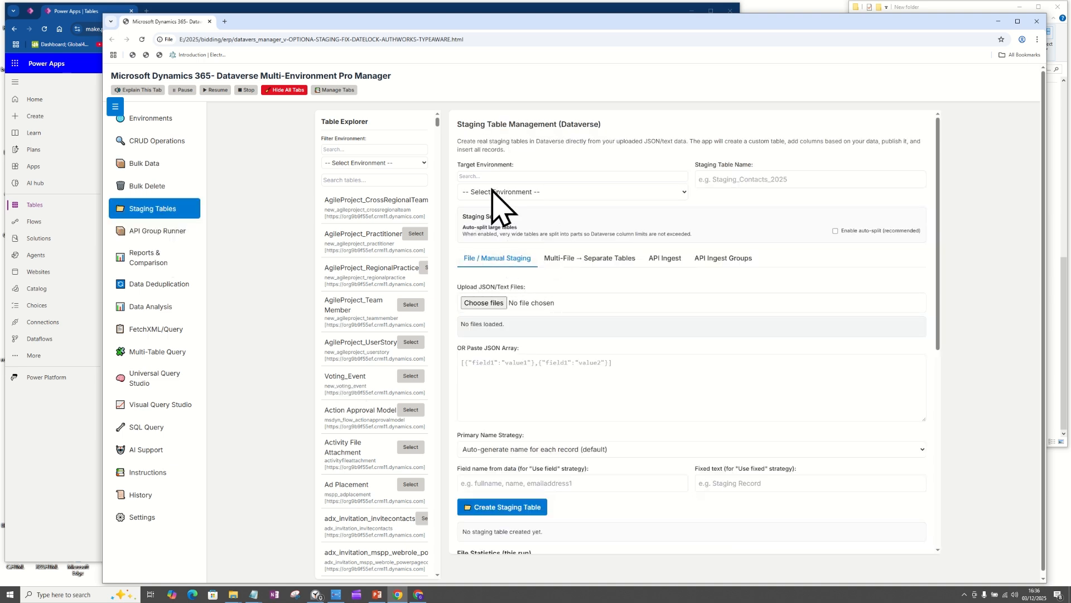
pyautogui.moveTo(604, 124); pyautogui.dragTo(458, 125)
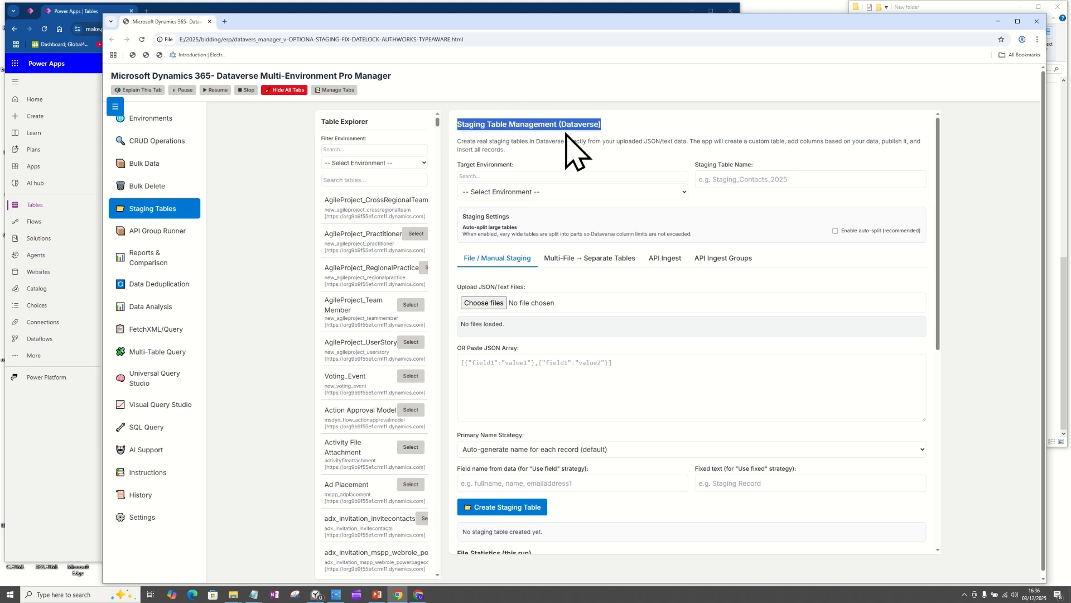
pyautogui.click(537, 193)
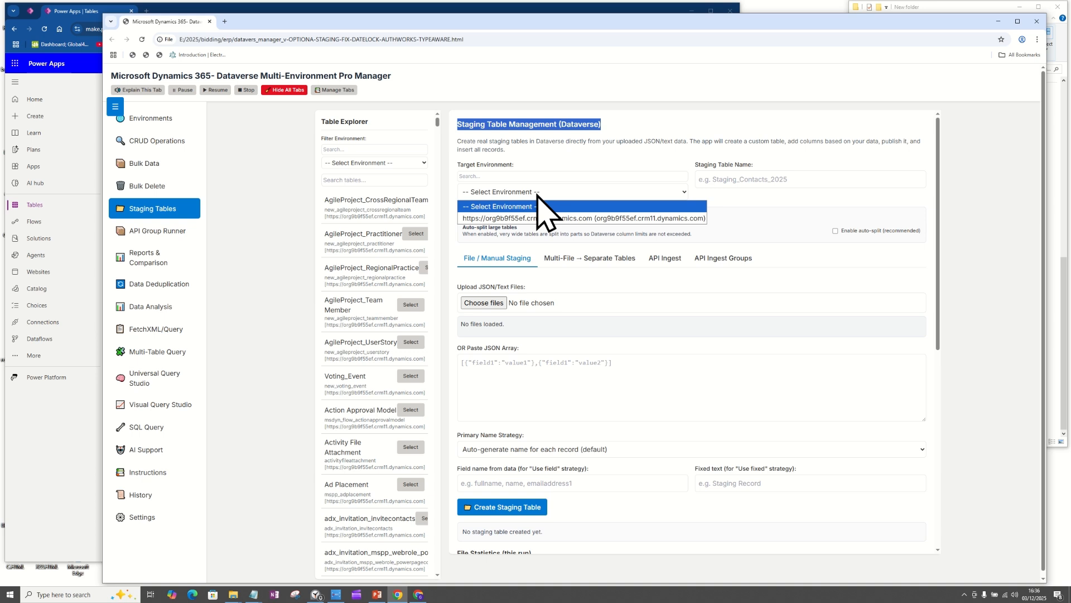
pyautogui.click(563, 218)
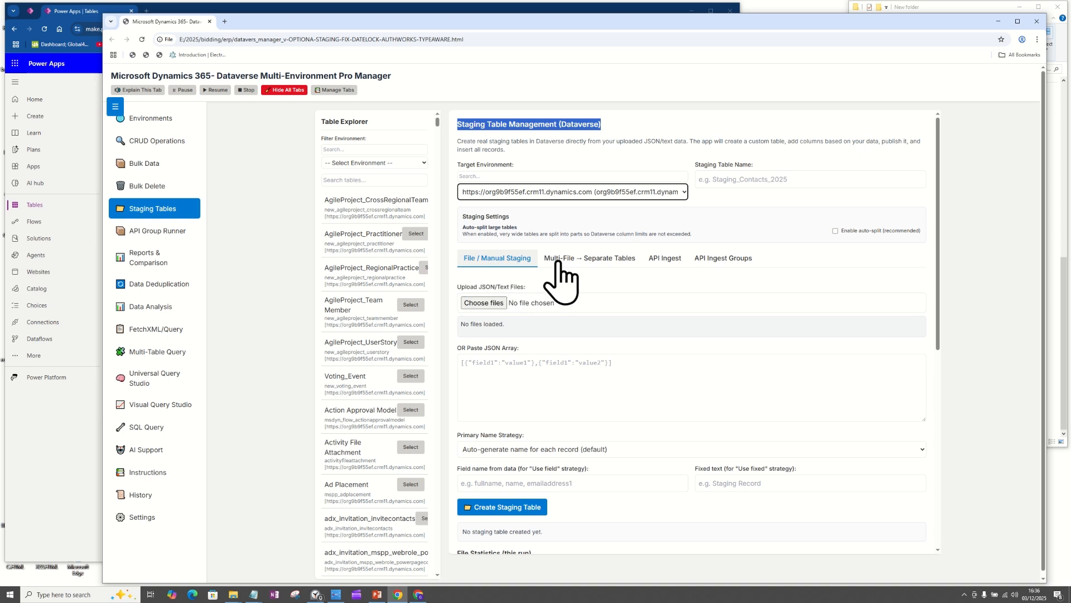
# Step: Look through the API Ingest and API Ingest Groups staging options and settle on Multi-File → Separate Tables
pyautogui.click(597, 259)
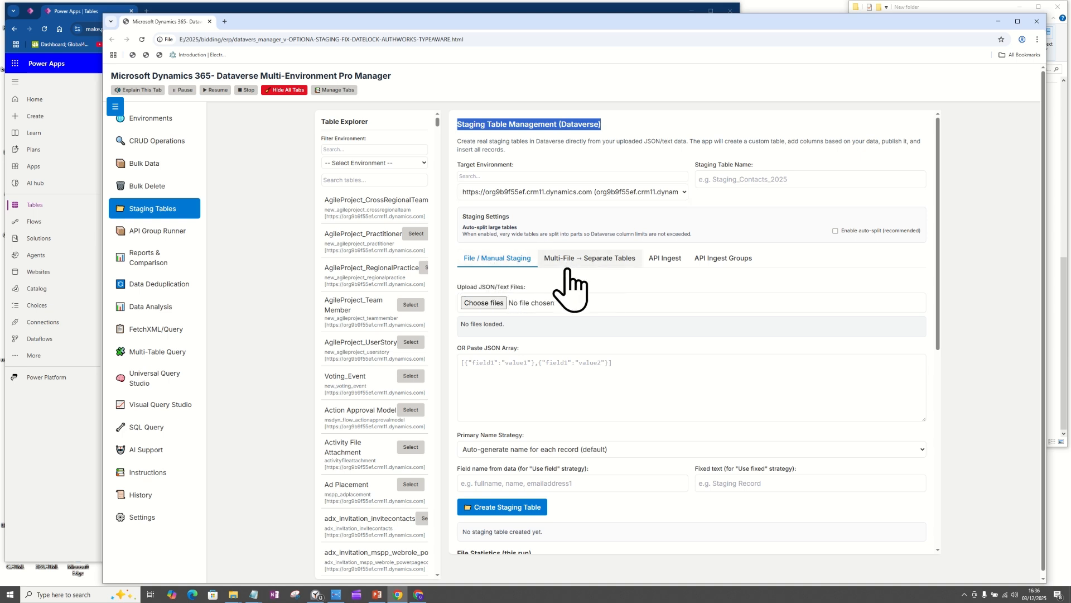
pyautogui.click(614, 259)
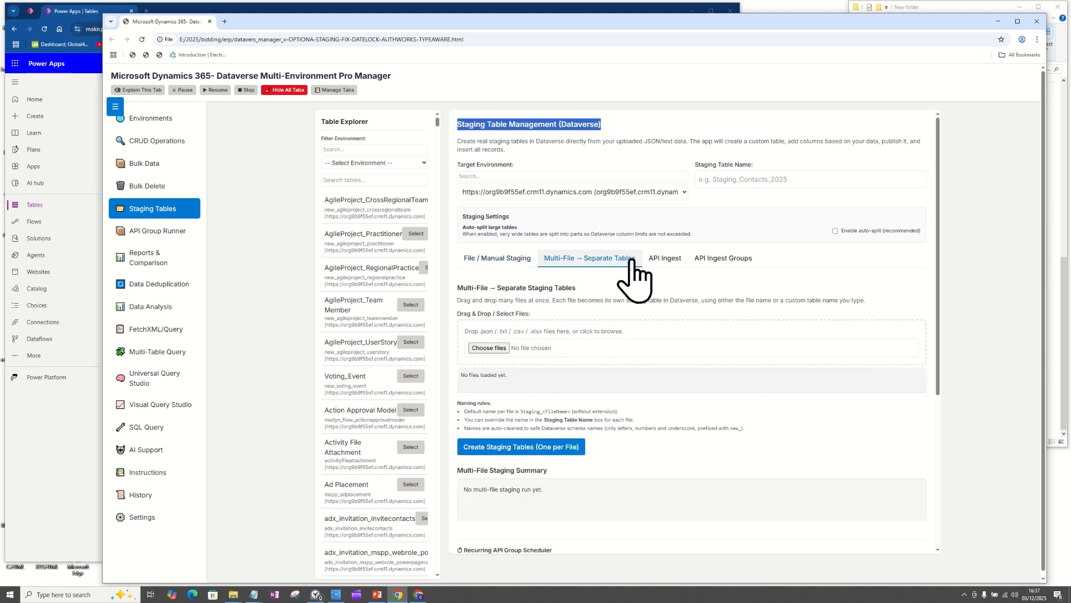
pyautogui.click(665, 260)
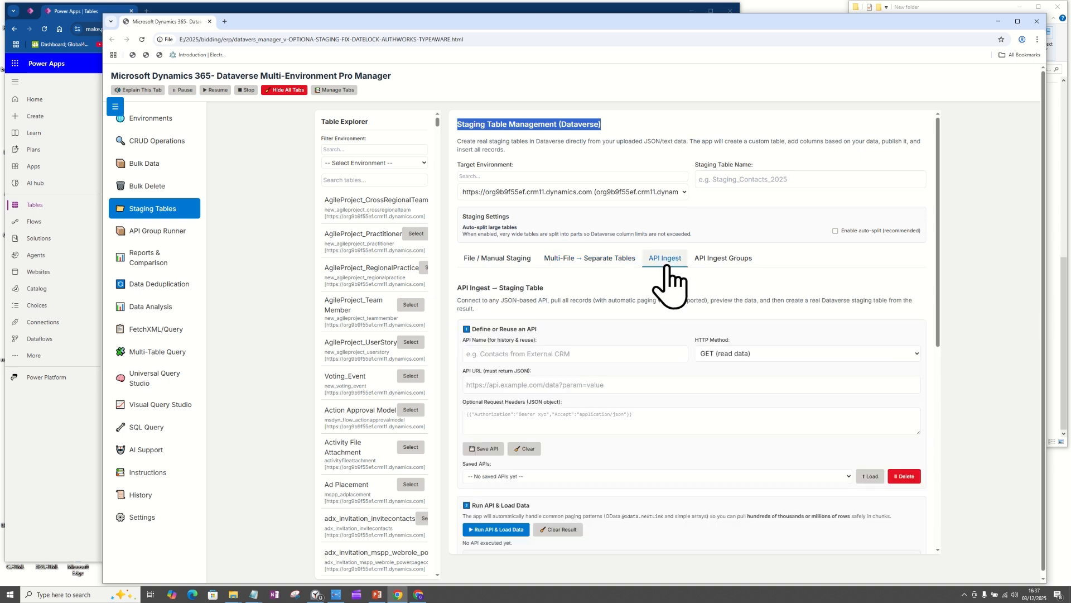
pyautogui.click(714, 263)
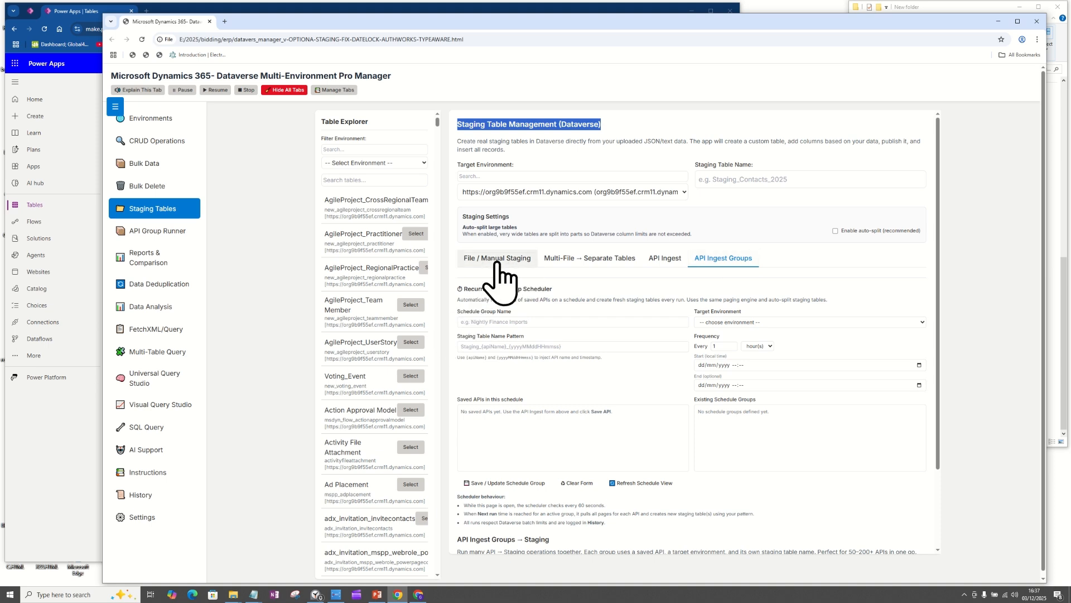
pyautogui.click(576, 262)
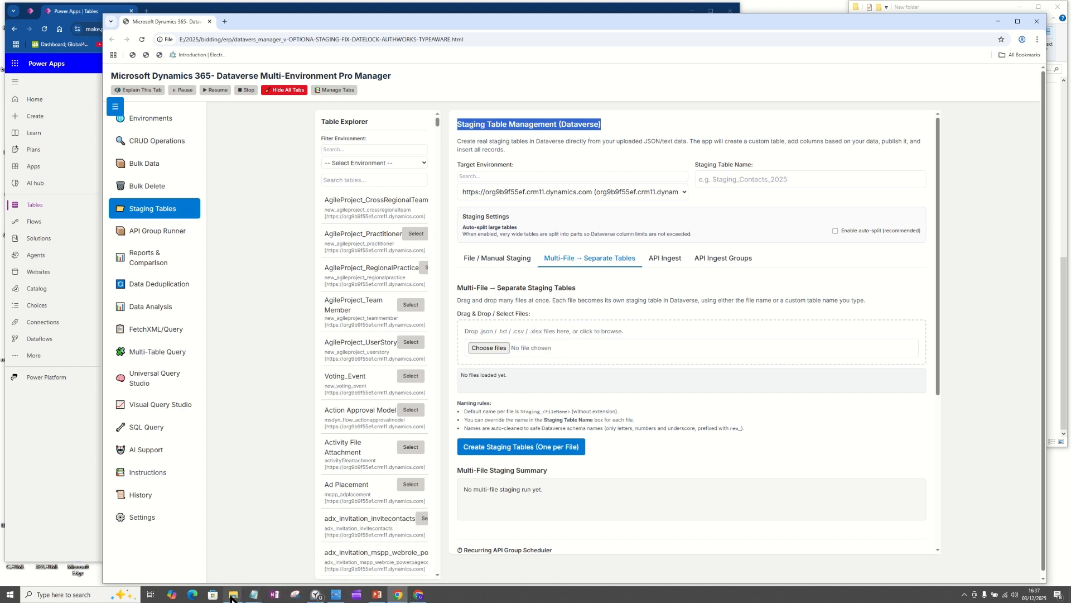
# Step: Bring up the File Explorer folder of JSON files and rename the first consultant file as Stg_Consultant_1_Project1A.json
pyautogui.click(212, 566)
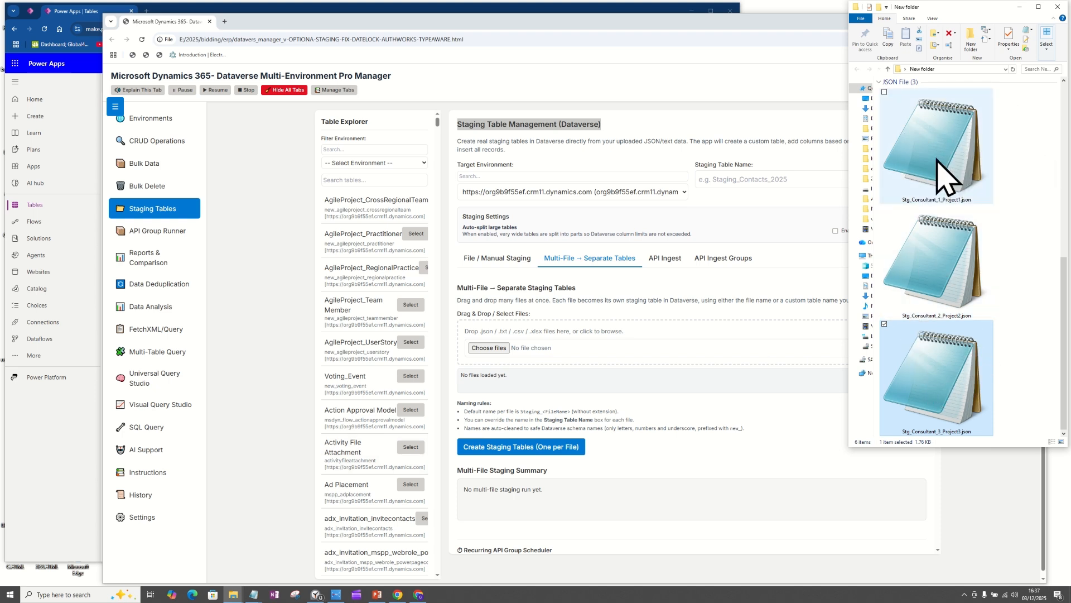
pyautogui.click(955, 262)
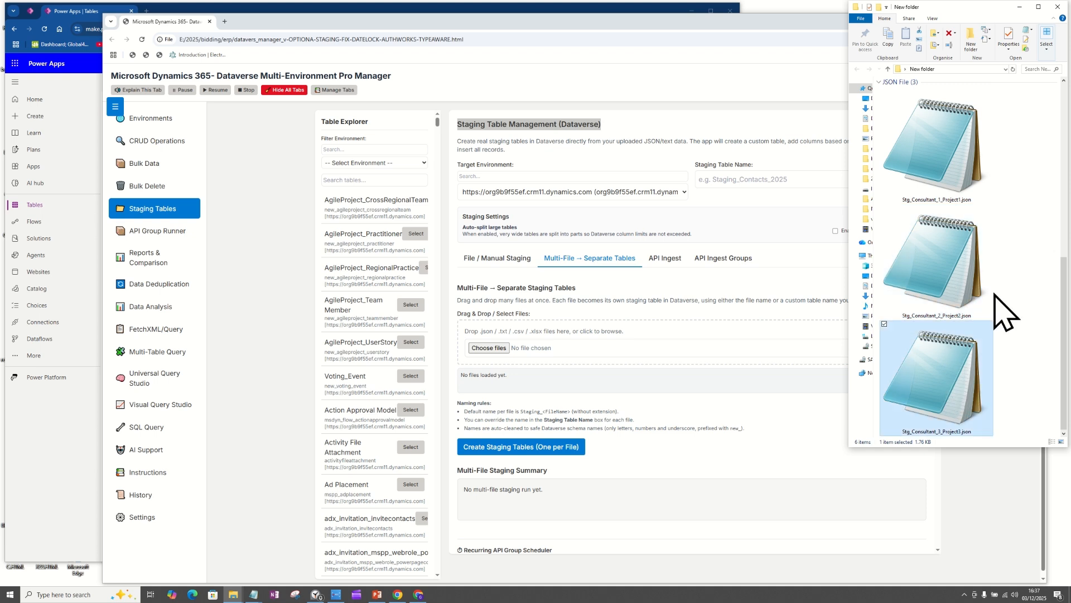
pyautogui.click(946, 171)
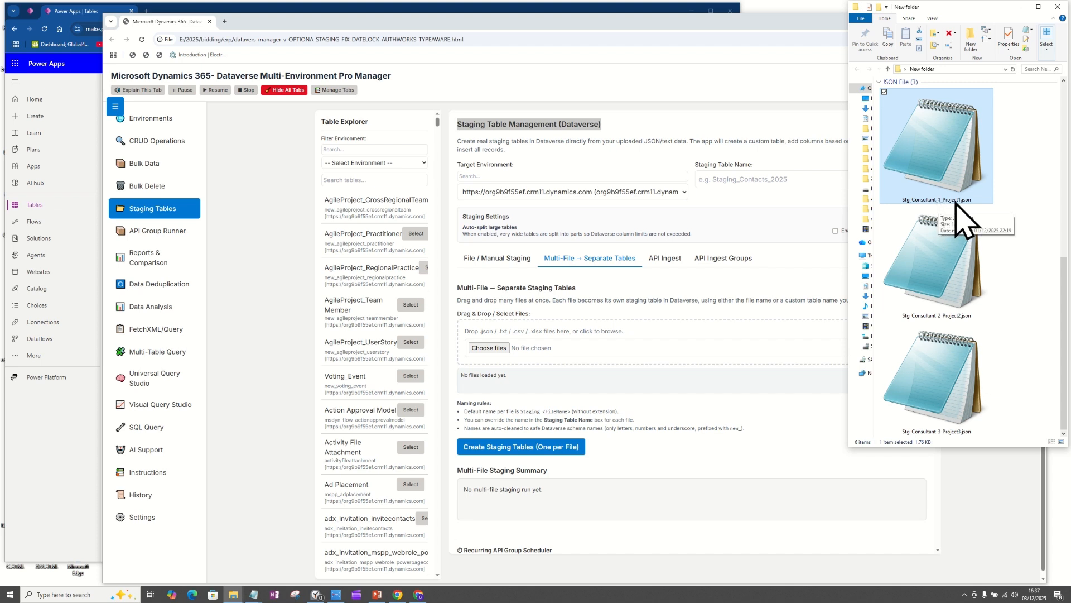
pyautogui.rightClick(942, 153)
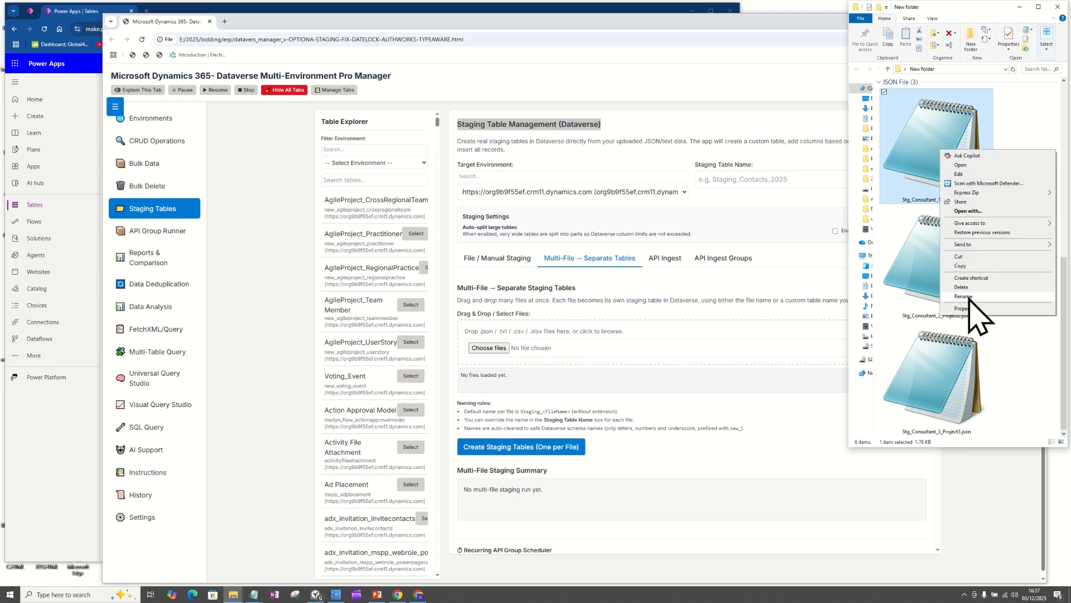
pyautogui.click(963, 296)
pyautogui.click(961, 202)
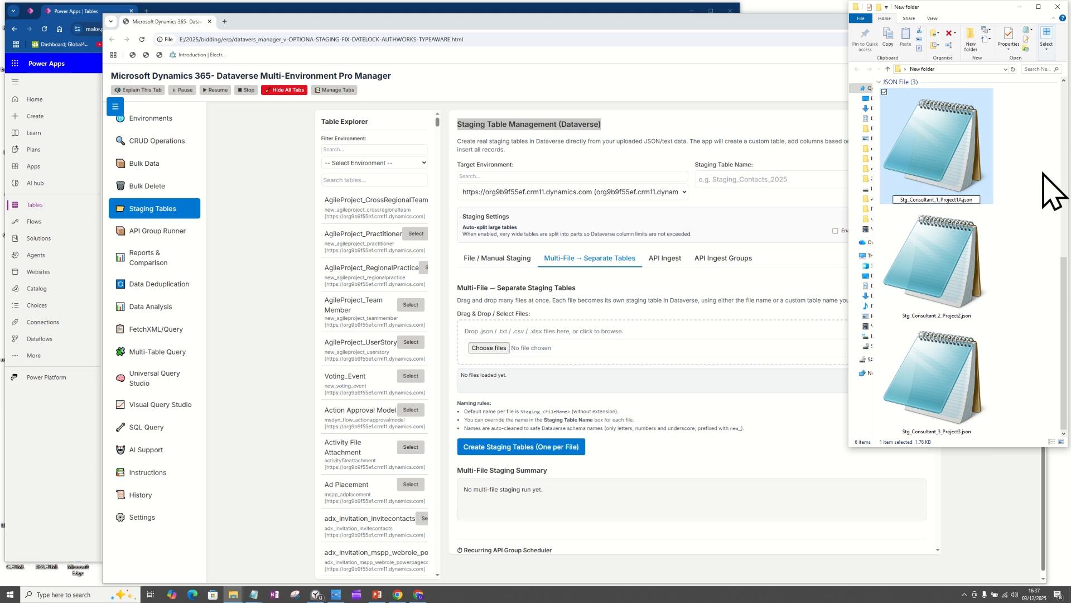
pyautogui.click(1003, 228)
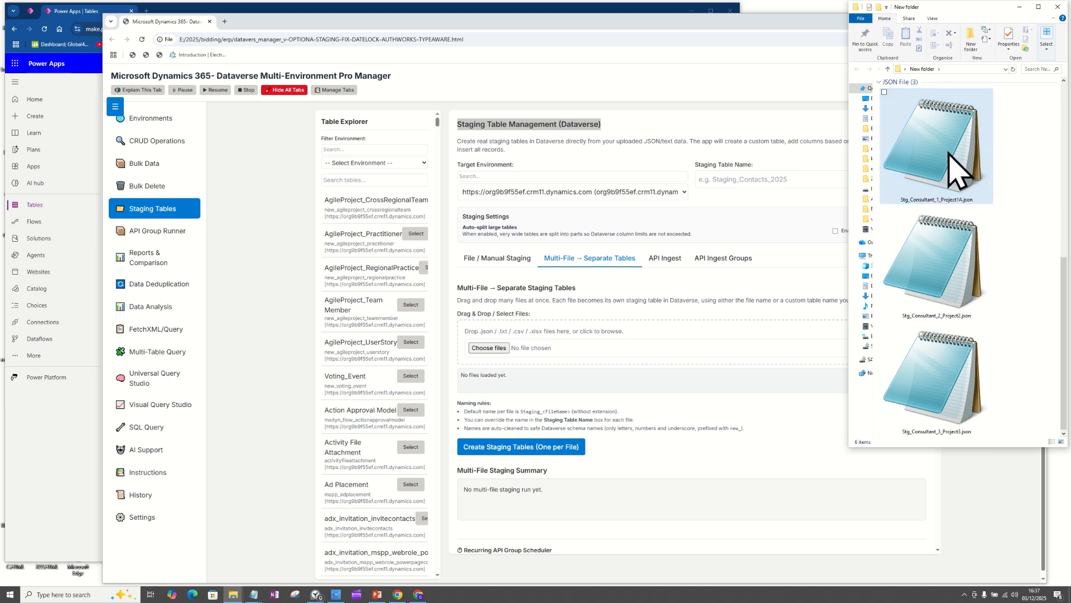
# Step: Rename the second consultant JSON file as Stg_Consultant_2_Project2A.json
pyautogui.click(948, 246)
pyautogui.rightClick(947, 272)
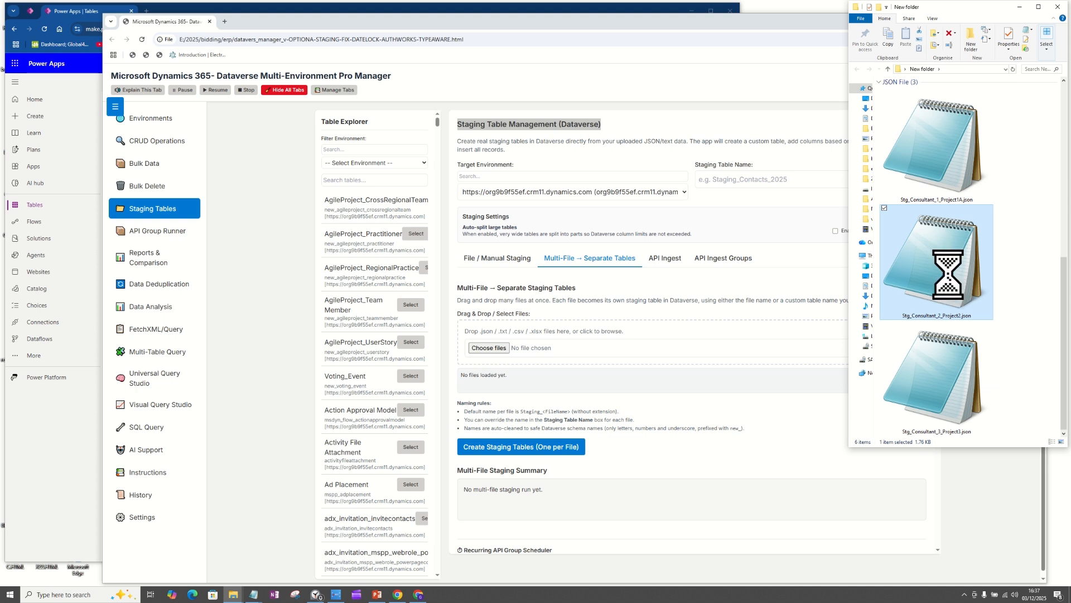
pyautogui.click(982, 417)
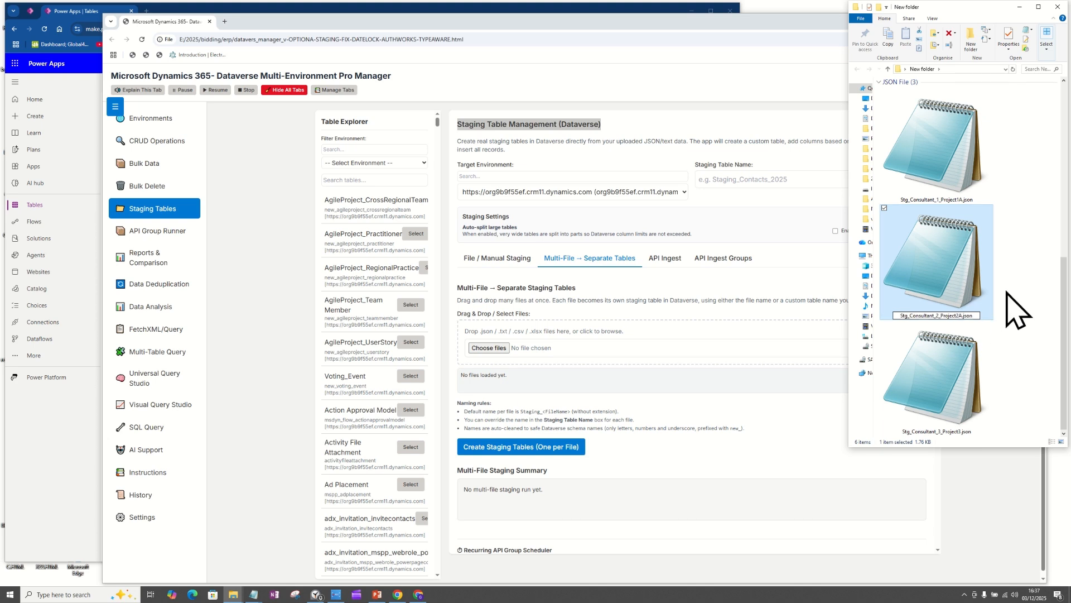
pyautogui.write('A')
# Step: Rename the third consultant JSON file as Stg_Consultant_3_Project3A.json
pyautogui.click(943, 380)
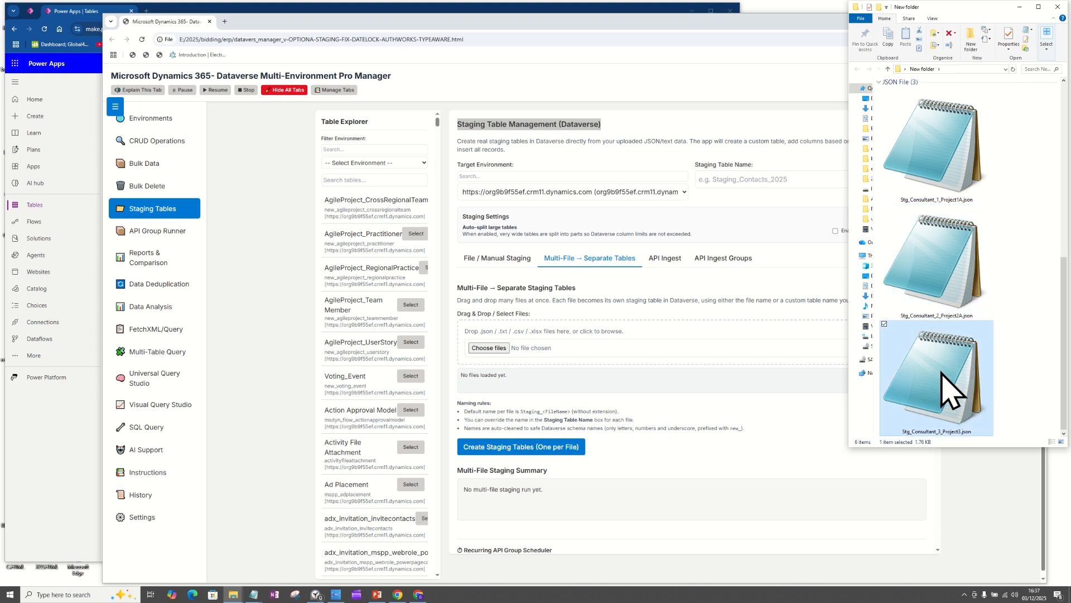
pyautogui.rightClick(942, 373)
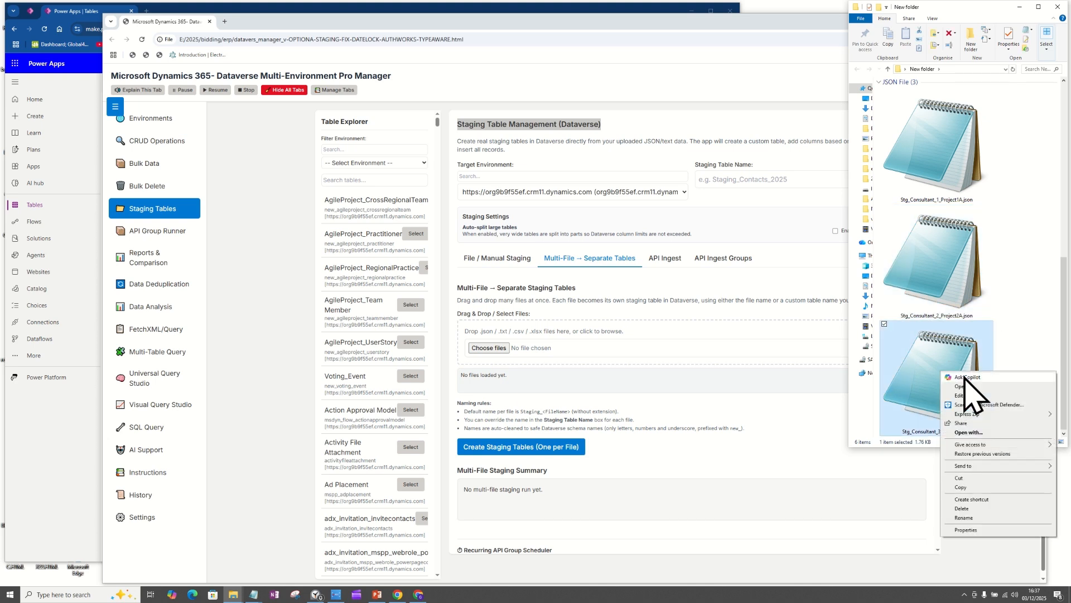
pyautogui.click(974, 518)
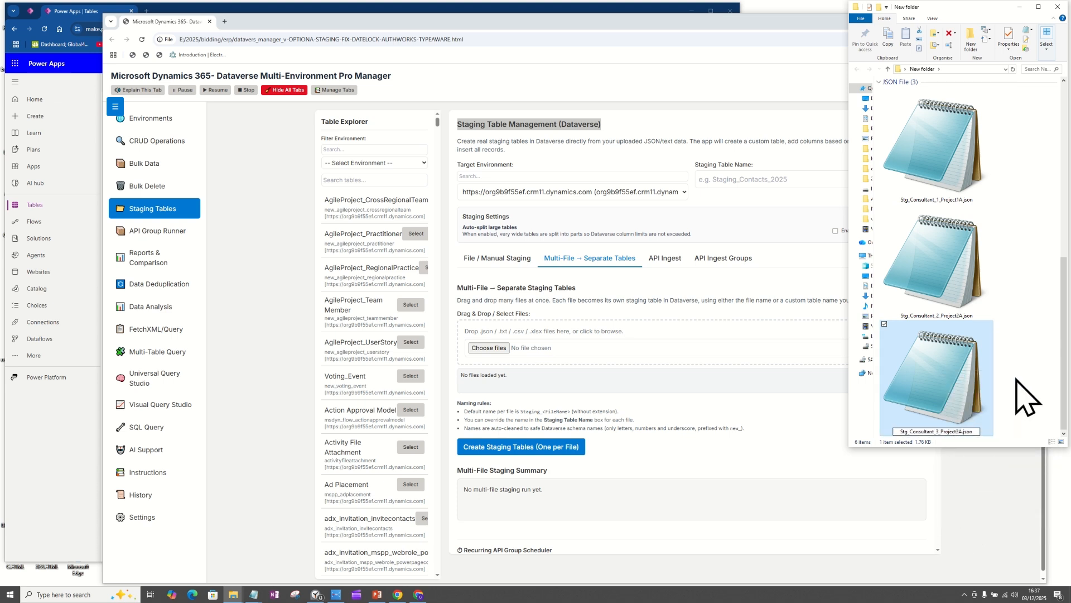
pyautogui.click(993, 296)
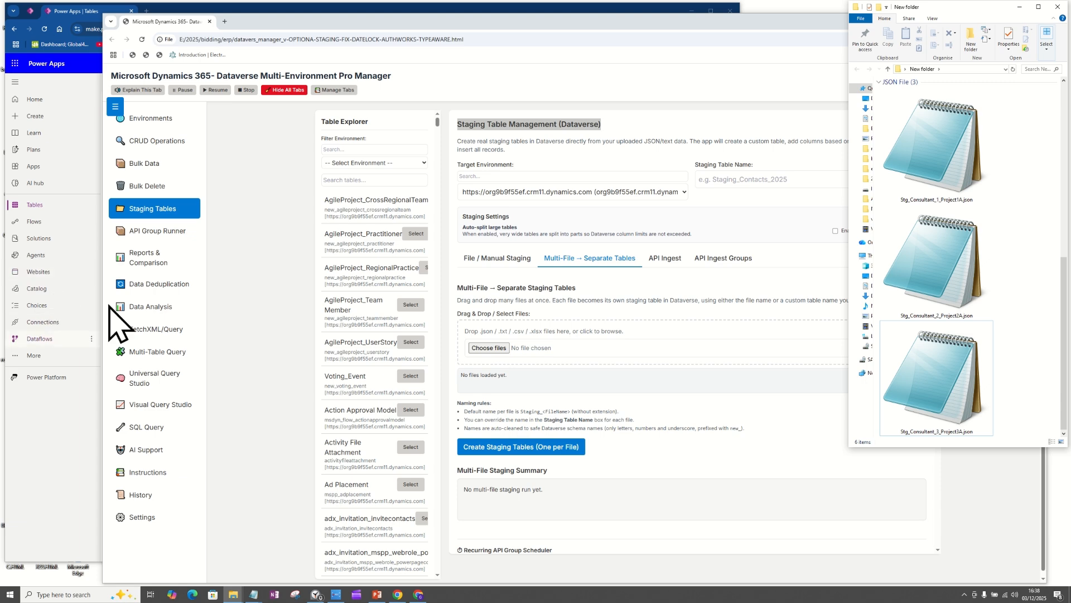
# Step: Switch to Power Apps, clear the stg search on the Tables page and look over the full table list
pyautogui.click(79, 446)
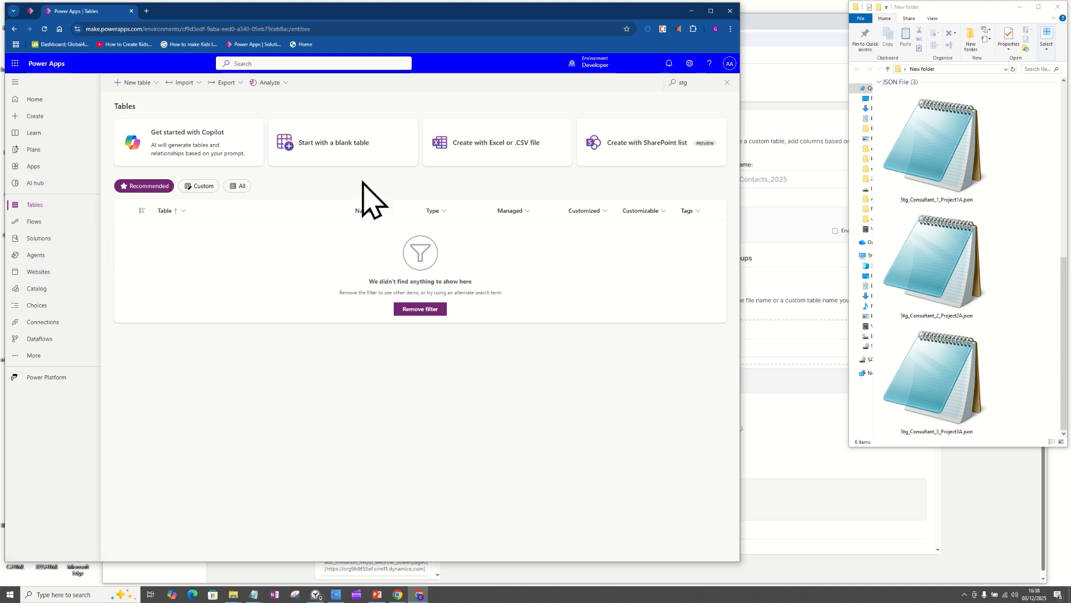
pyautogui.click(727, 82)
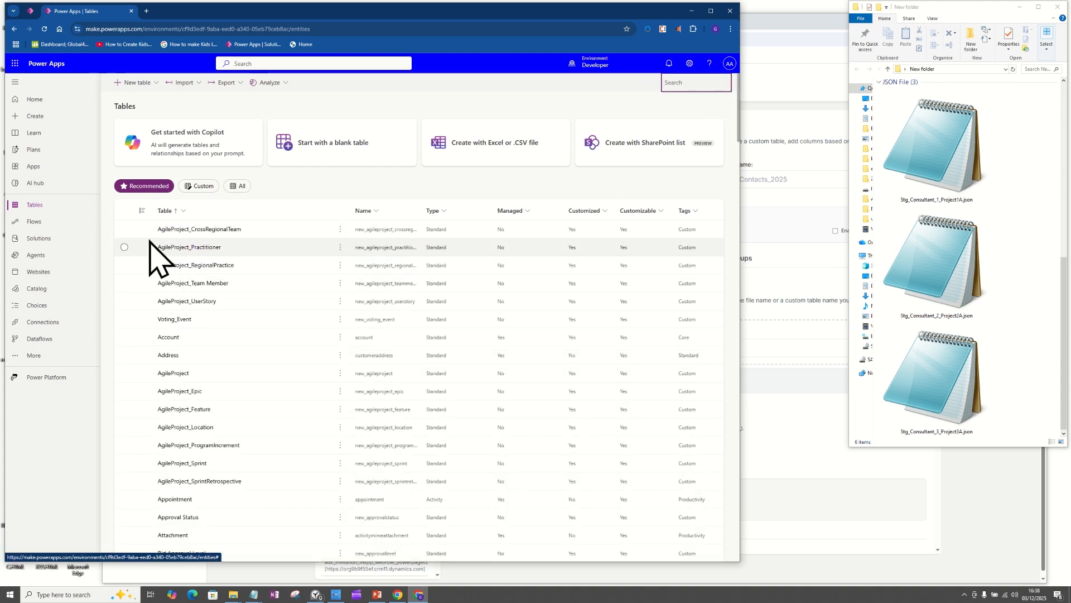
pyautogui.scroll(-8, 156, 251)
pyautogui.scroll(8, 167, 262)
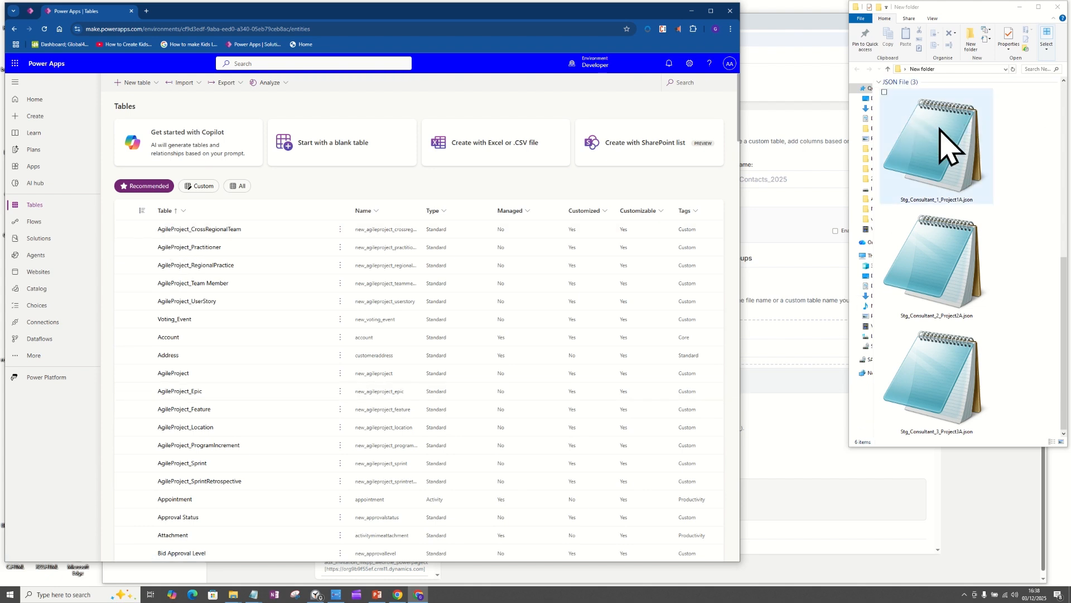
pyautogui.click(948, 146)
pyautogui.click(944, 263)
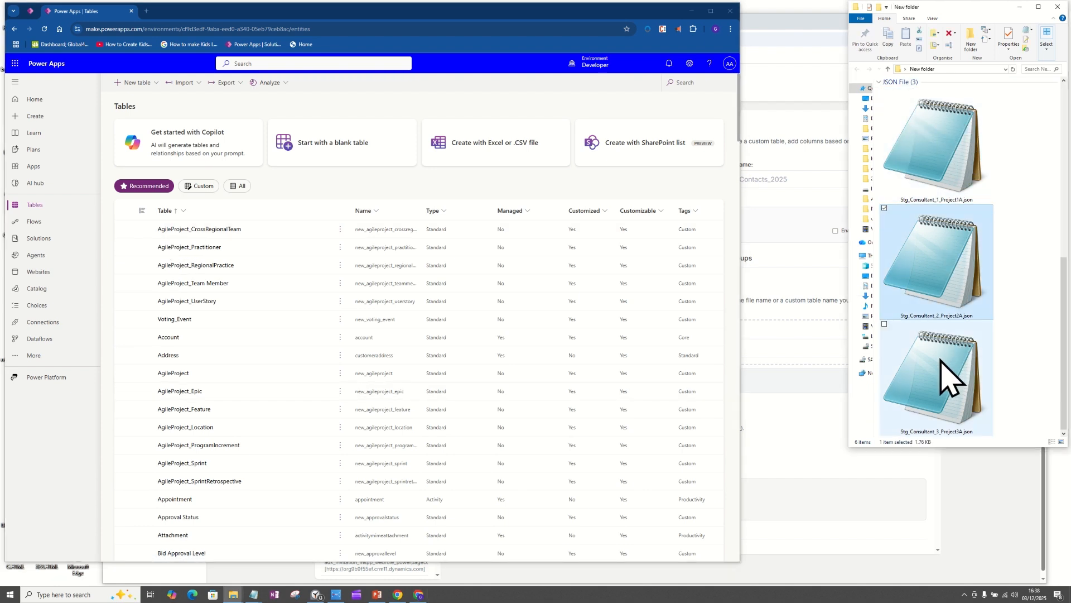
pyautogui.keyDown('ctrl'); pyautogui.click(952, 380); pyautogui.keyUp('ctrl')
pyautogui.keyDown('ctrl'); pyautogui.click(956, 198); pyautogui.keyUp('ctrl')
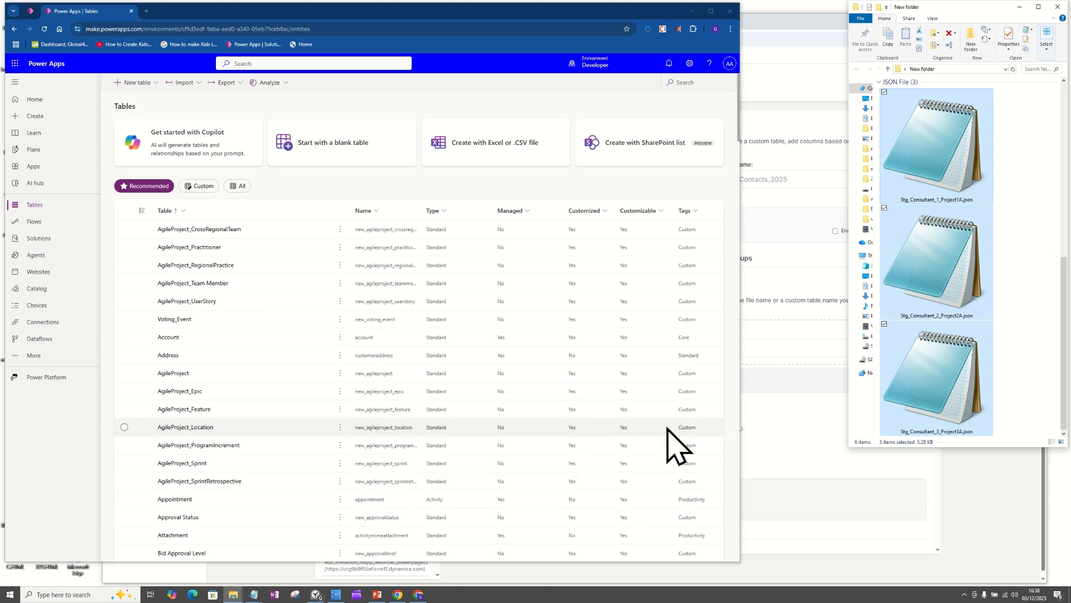
pyautogui.click(1035, 279)
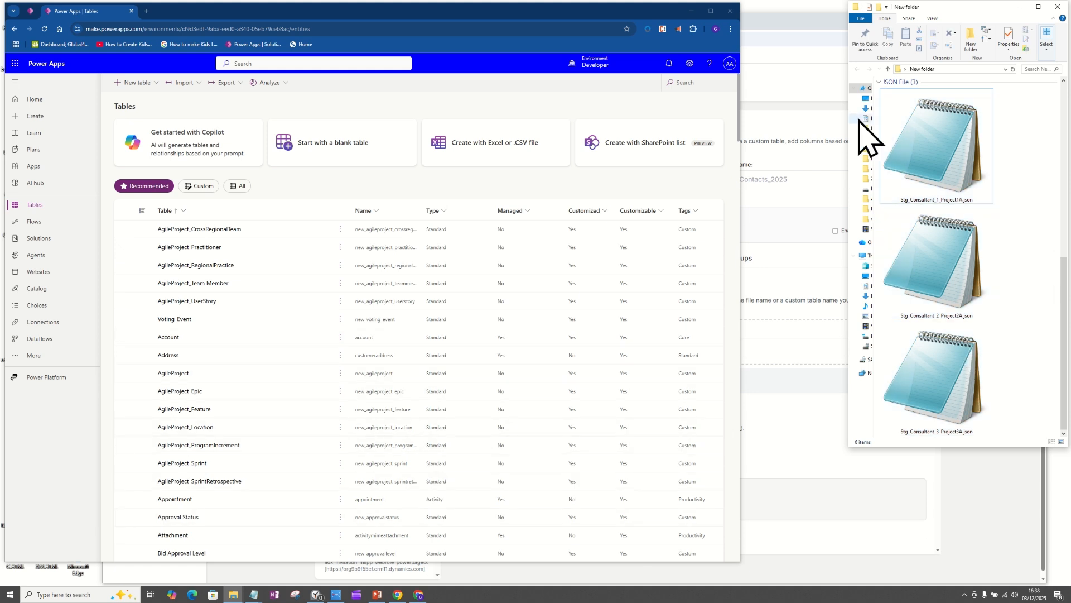
# Step: Load the three Stg_Consultant JSON files from the folder into the Pro Manager's Multi-File → Separate Staging Tables drop area
pyautogui.click(804, 91)
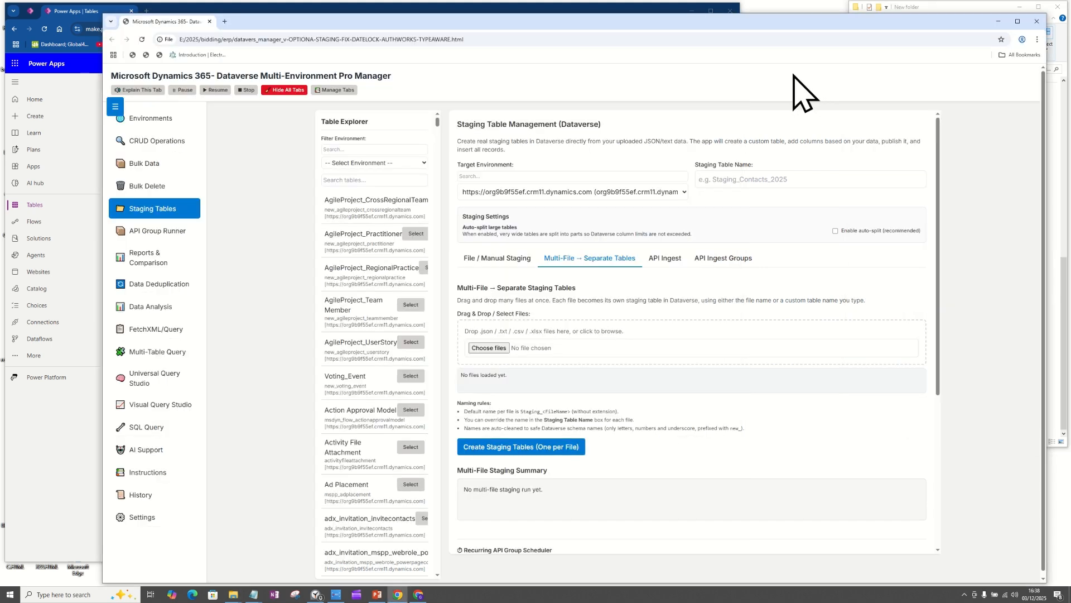
pyautogui.click(1064, 290)
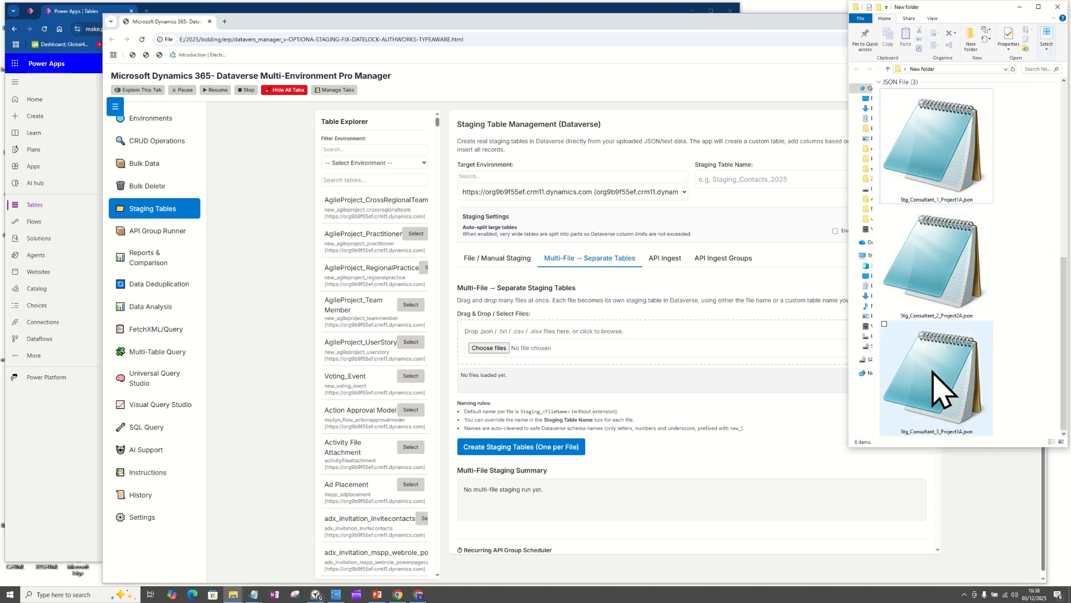
pyautogui.click(932, 192)
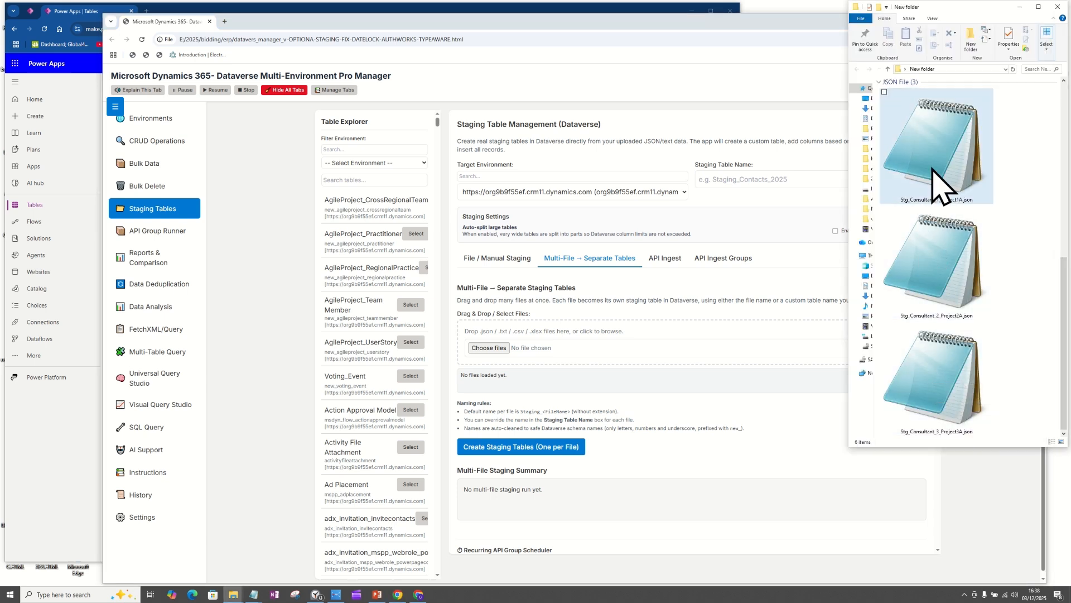
pyautogui.keyDown('shift'); pyautogui.click(932, 394); pyautogui.keyUp('shift')
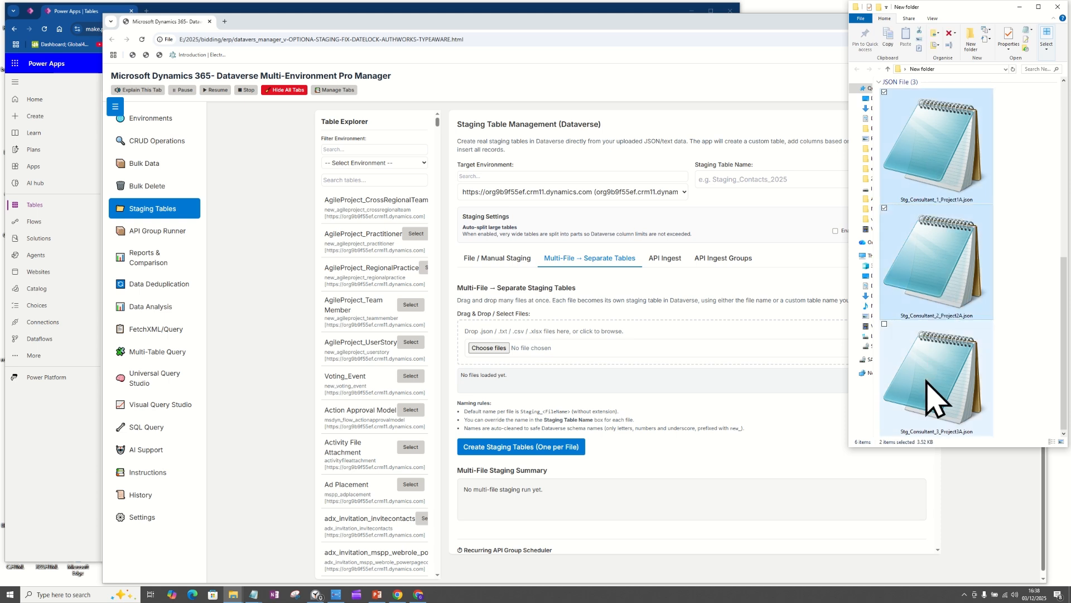
pyautogui.moveTo(798, 307); pyautogui.dragTo(492, 350)
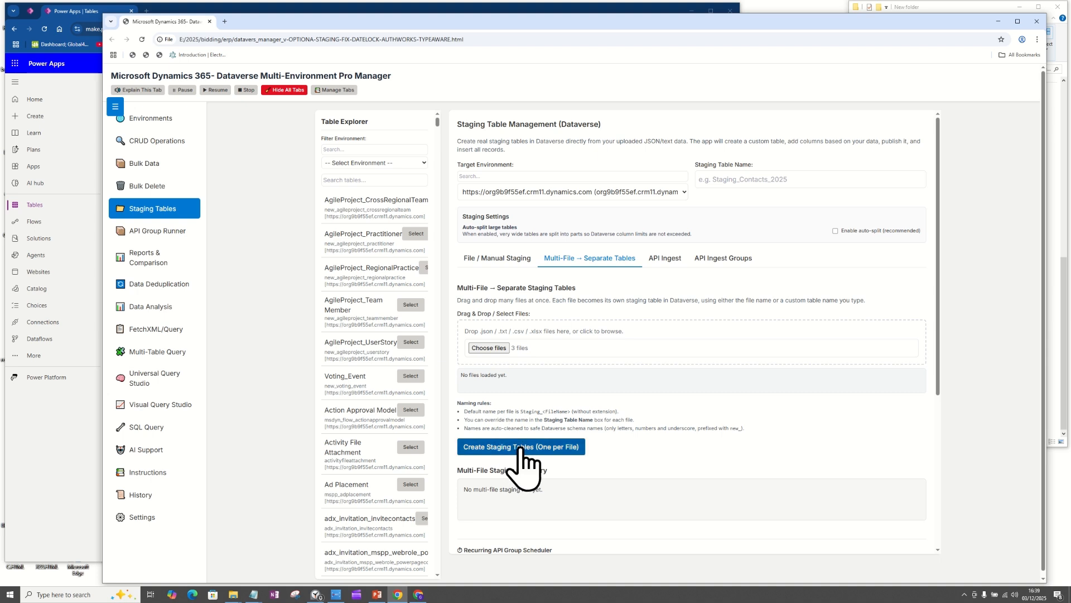
# Step: Check the source files and the Power Apps table list, and start creating one staging table per loaded file in the Pro Manager
pyautogui.click(1063, 351)
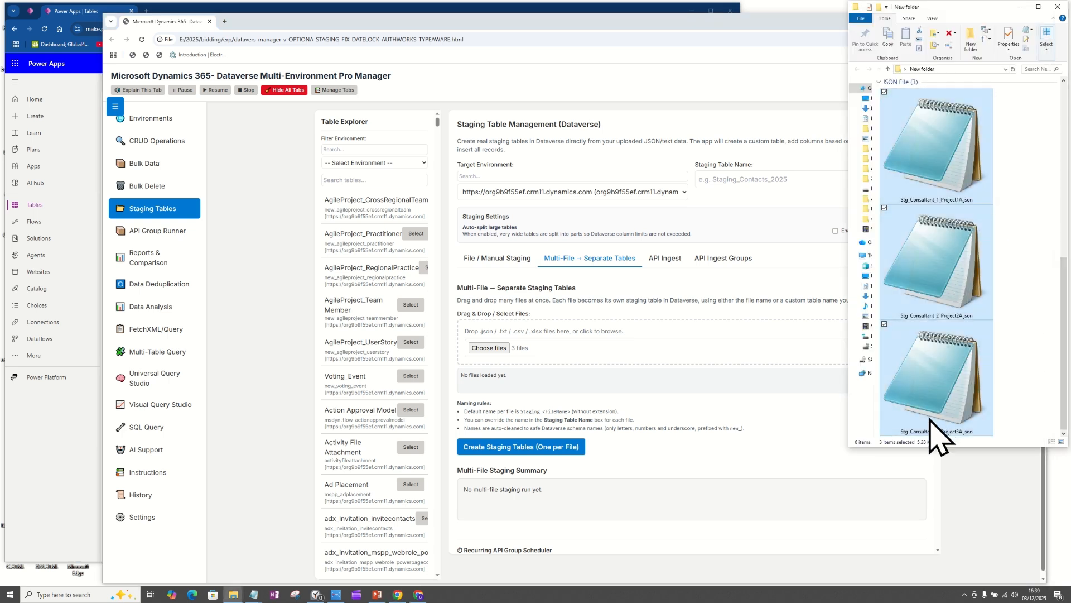
pyautogui.click(66, 463)
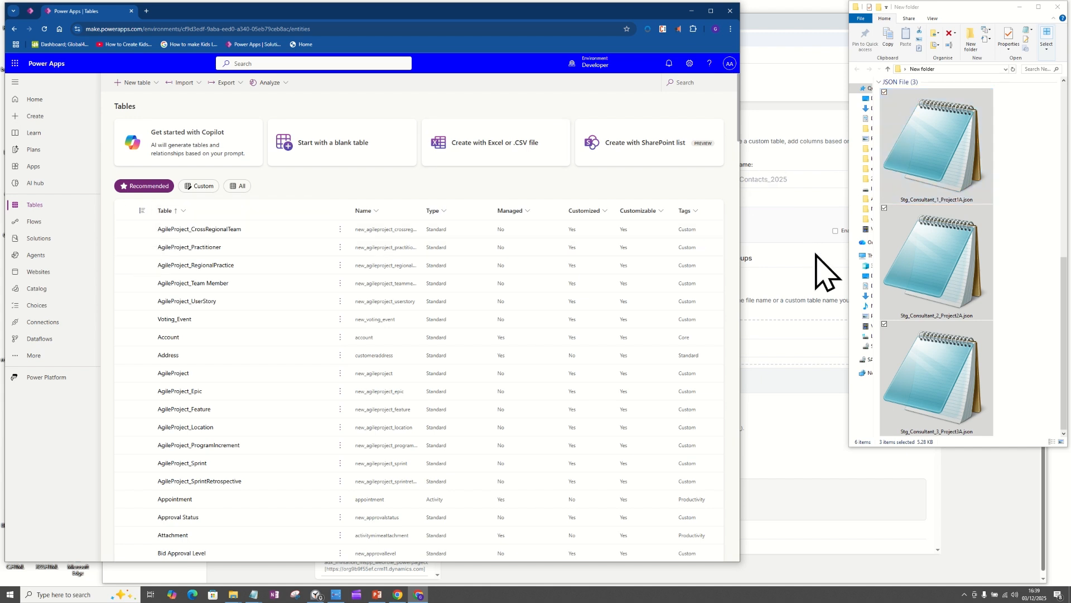
pyautogui.click(807, 265)
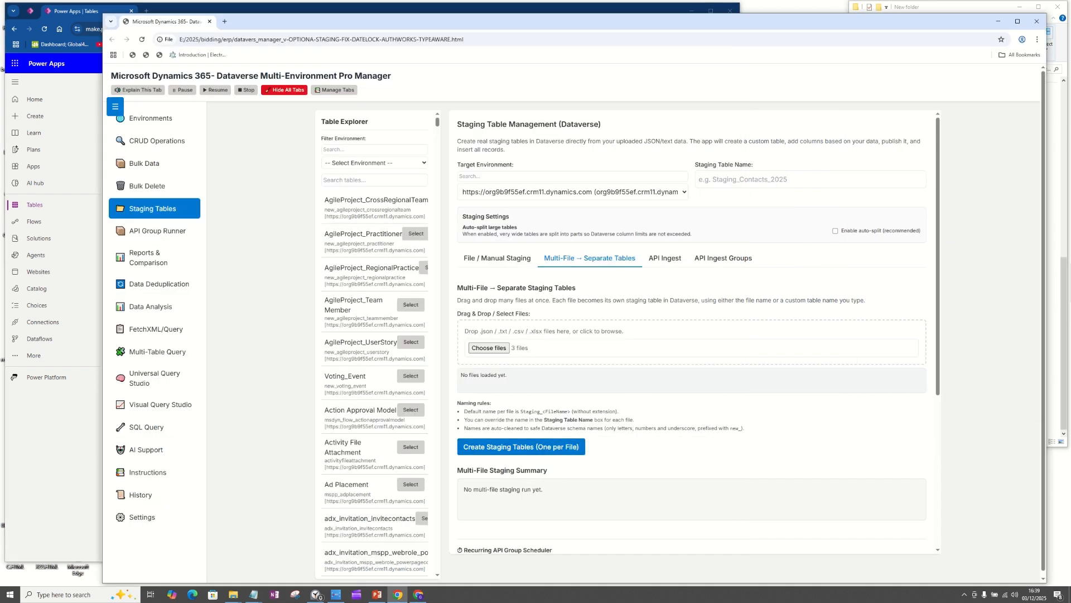
pyautogui.click(1066, 296)
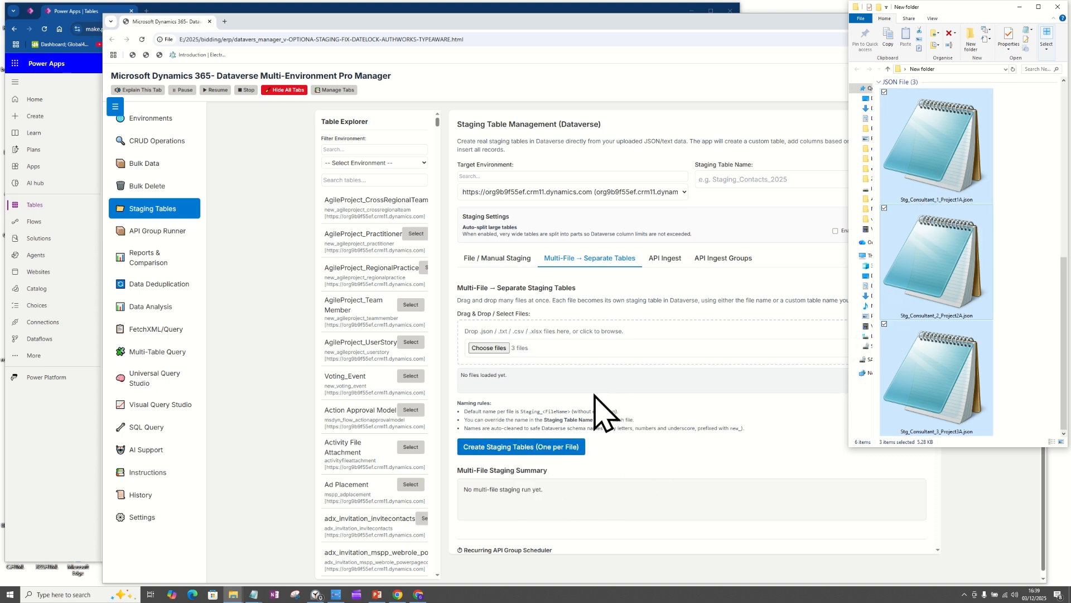
pyautogui.click(597, 411)
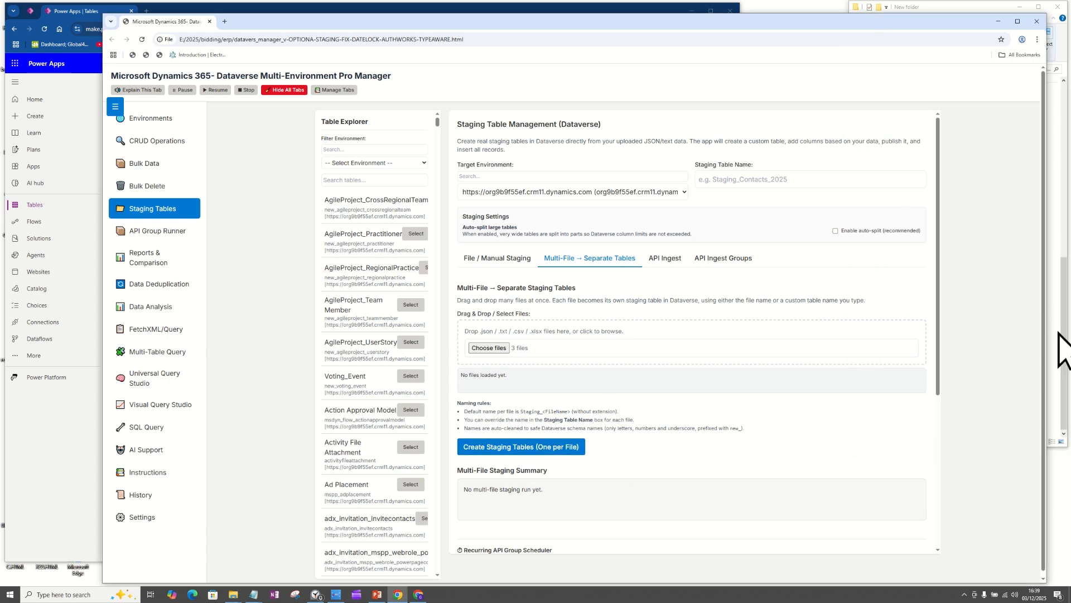
pyautogui.click(518, 450)
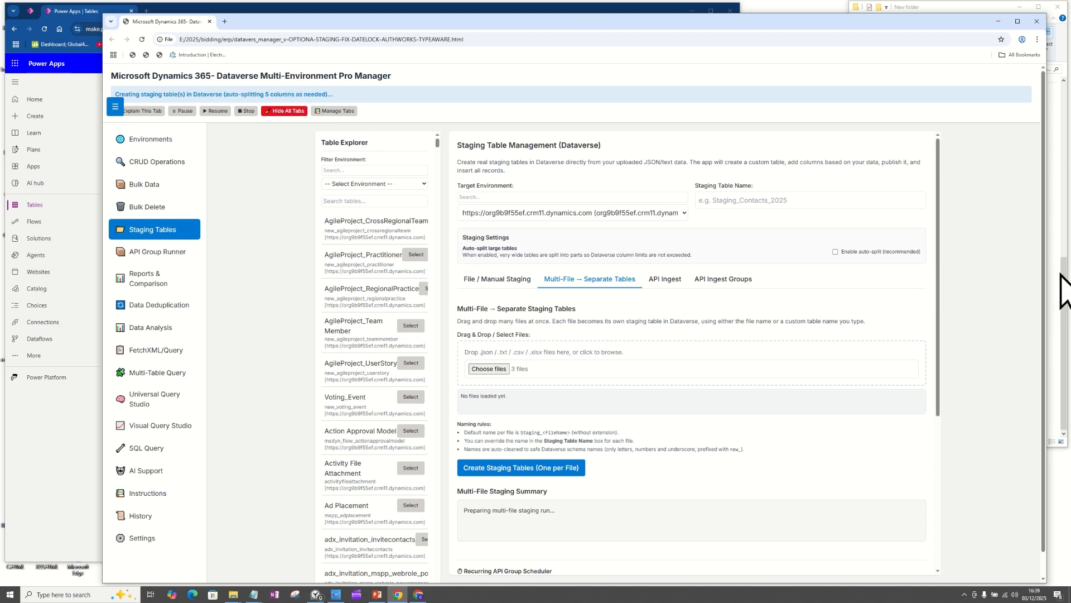
# Step: Open Stg_Consultant_1_Project1A.json in Notepad and place its window over the Pro Manager's navigation area to view the records
pyautogui.click(1063, 293)
pyautogui.click(904, 279)
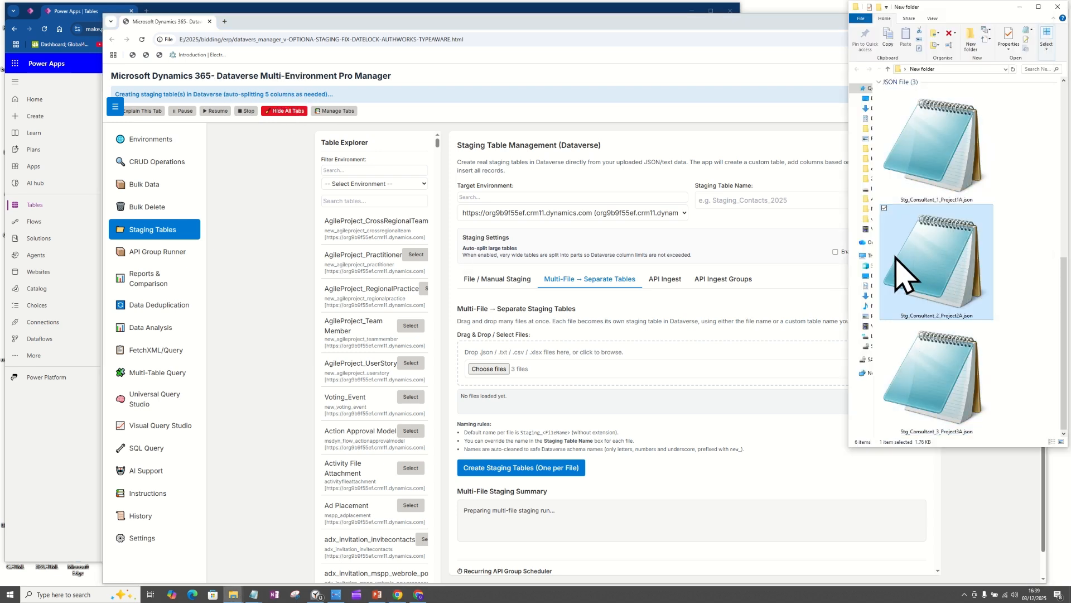
pyautogui.click(885, 210)
pyautogui.click(940, 144)
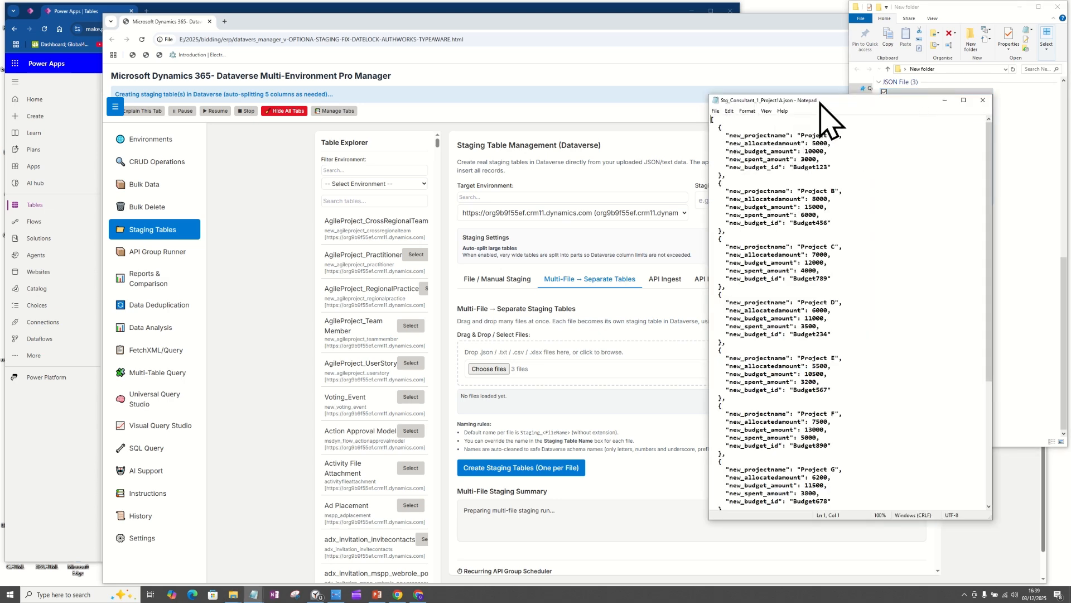
pyautogui.moveTo(820, 106); pyautogui.dragTo(324, 131)
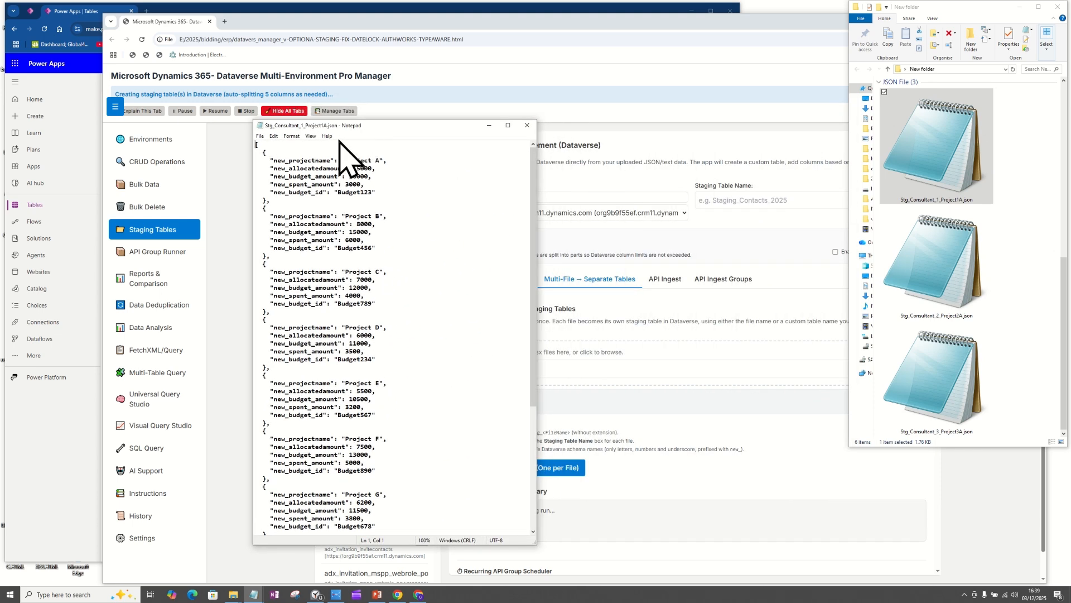
pyautogui.moveTo(257, 144); pyautogui.dragTo(369, 70)
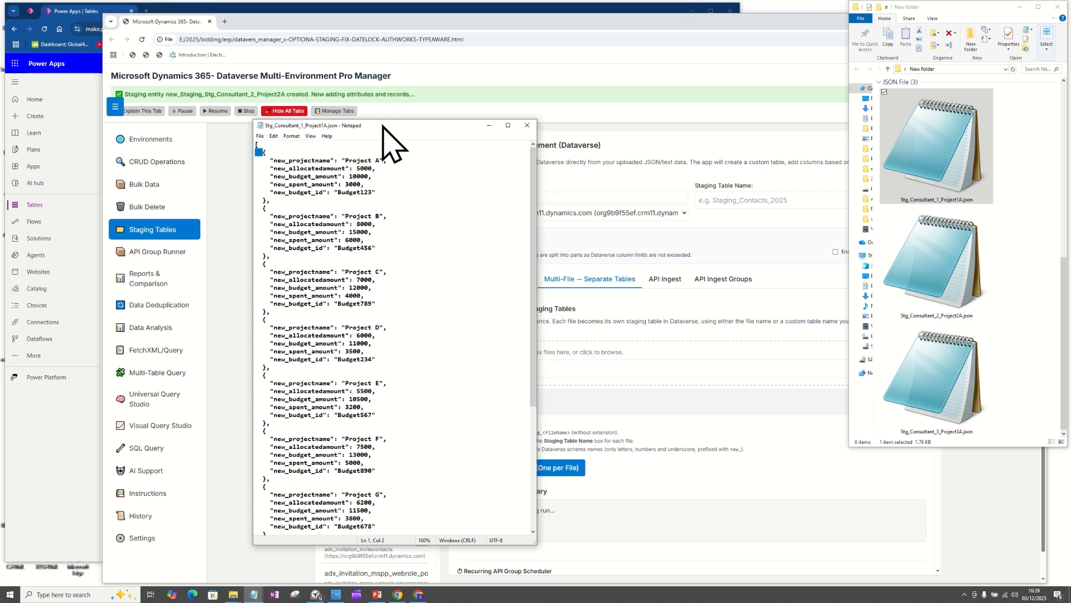
pyautogui.moveTo(387, 130); pyautogui.dragTo(321, 134)
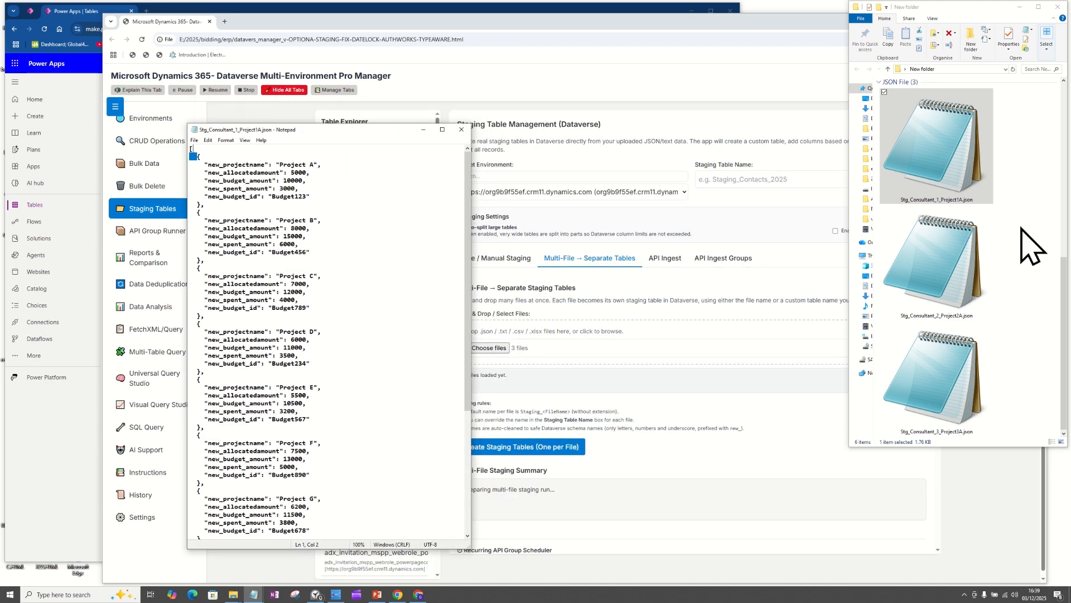
# Step: Open Stg_Consultant_2_Project2A.json and Stg_Consultant_3_Project3A.json in Notepad and arrange them beside the first file for comparison
pyautogui.doubleClick(933, 279)
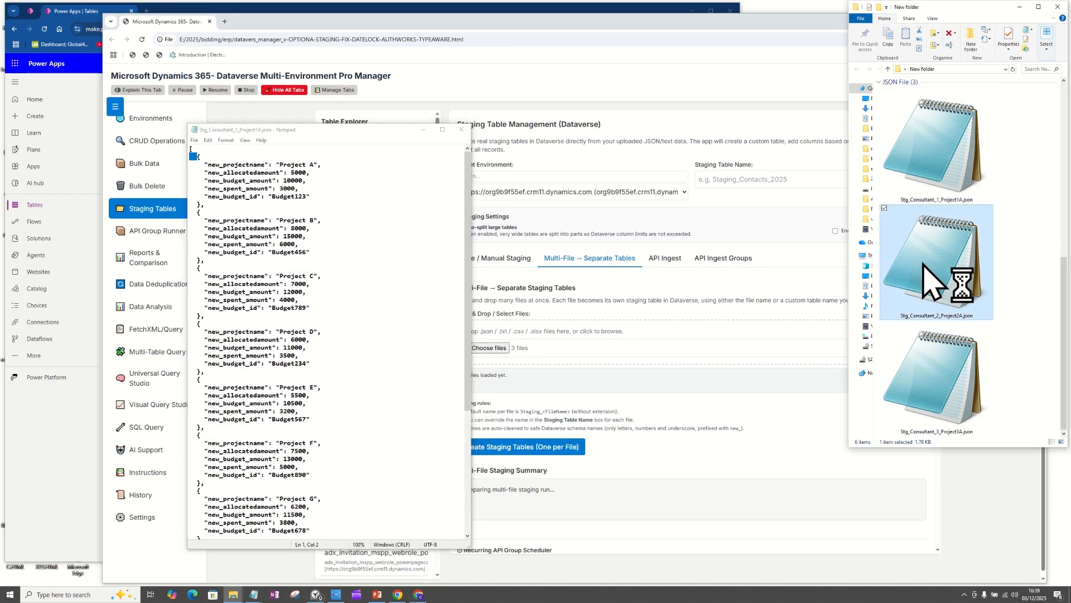
pyautogui.moveTo(790, 103); pyautogui.dragTo(572, 136)
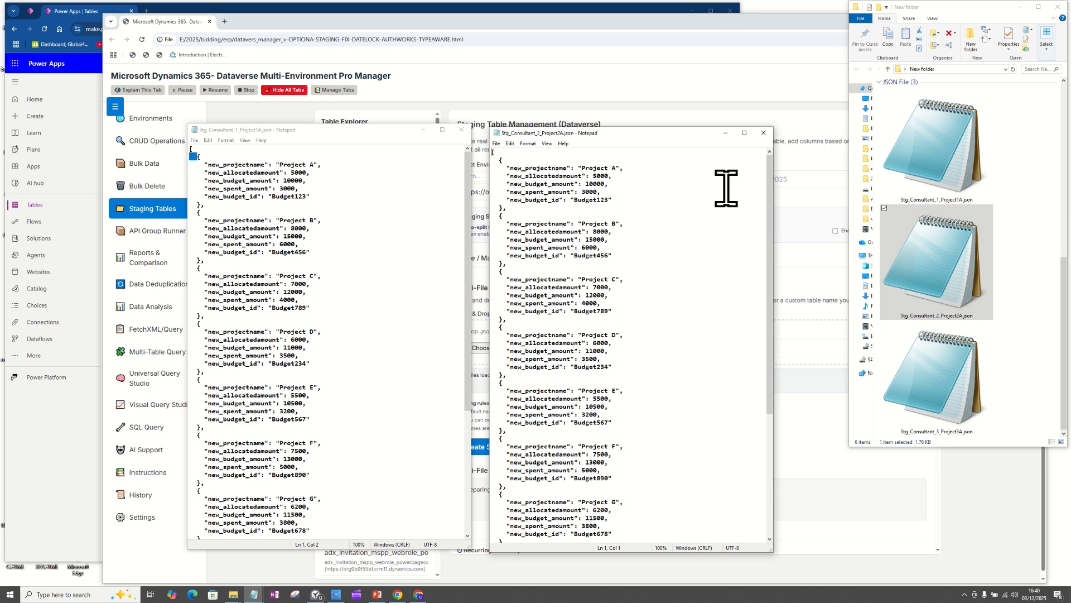
pyautogui.doubleClick(968, 373)
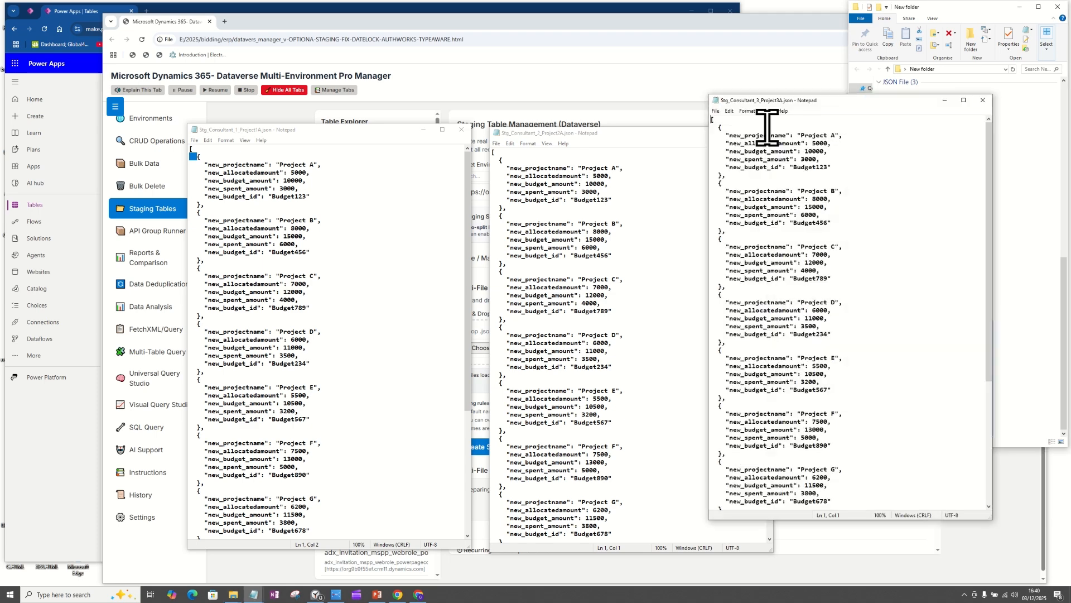
pyautogui.moveTo(806, 101); pyautogui.dragTo(877, 135)
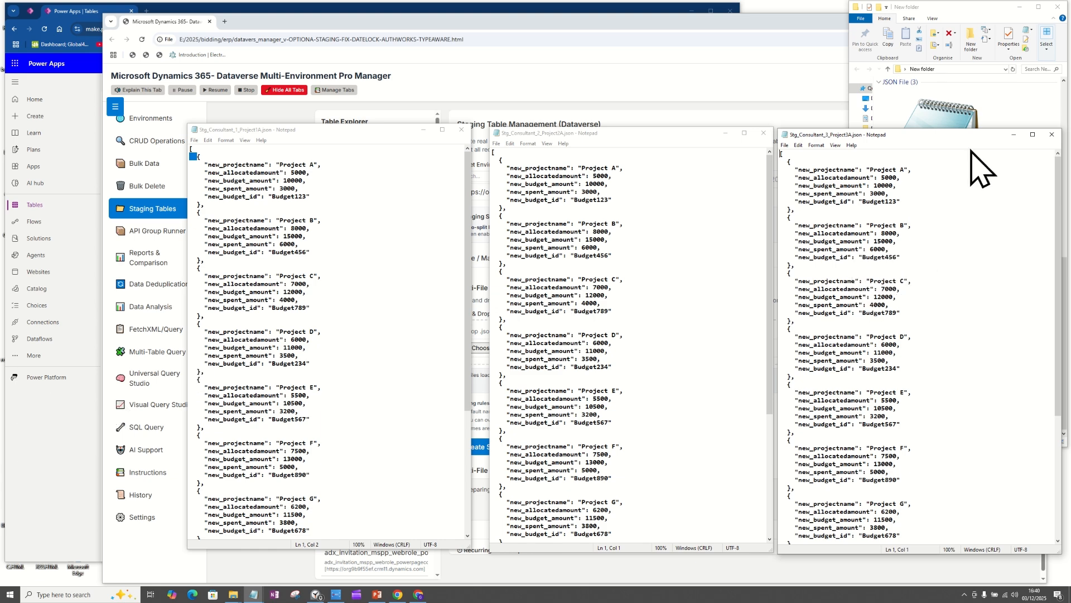
# Step: Close the three Notepad windows showing the consultant JSON files
pyautogui.click(1052, 134)
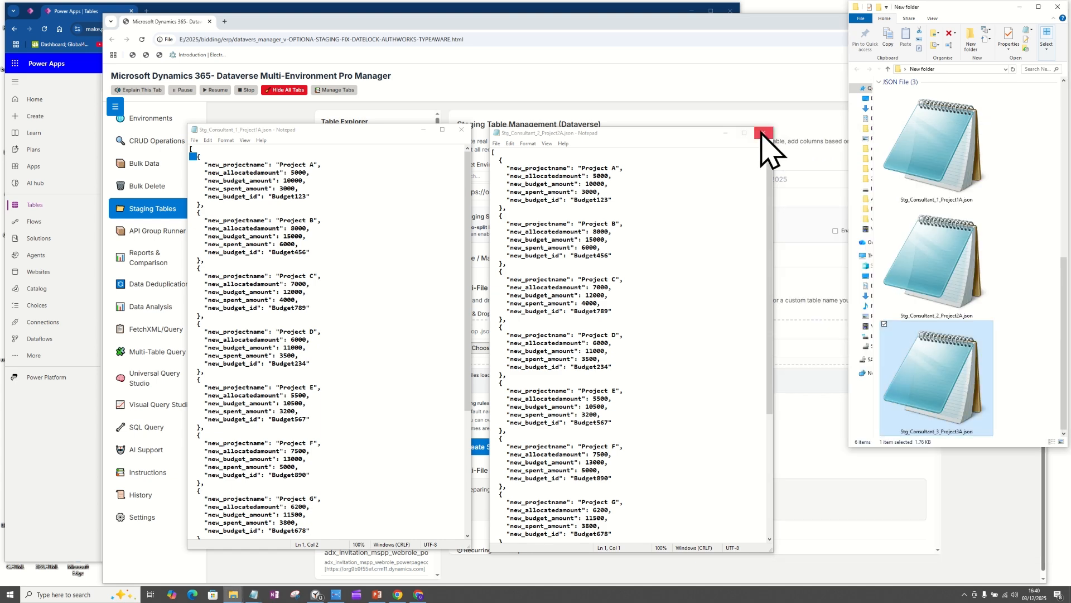
pyautogui.click(762, 134)
pyautogui.click(461, 130)
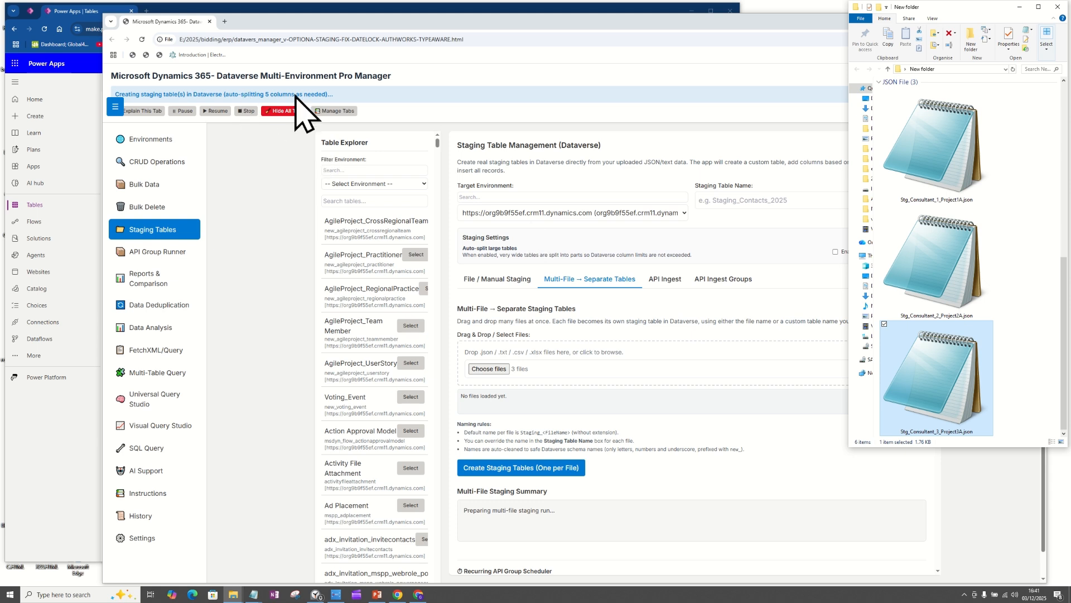
# Step: Check the Multi-File Staging Summary in the Pro Manager and place the countdown timer beside the staging form
pyautogui.moveTo(562, 511); pyautogui.dragTo(461, 516)
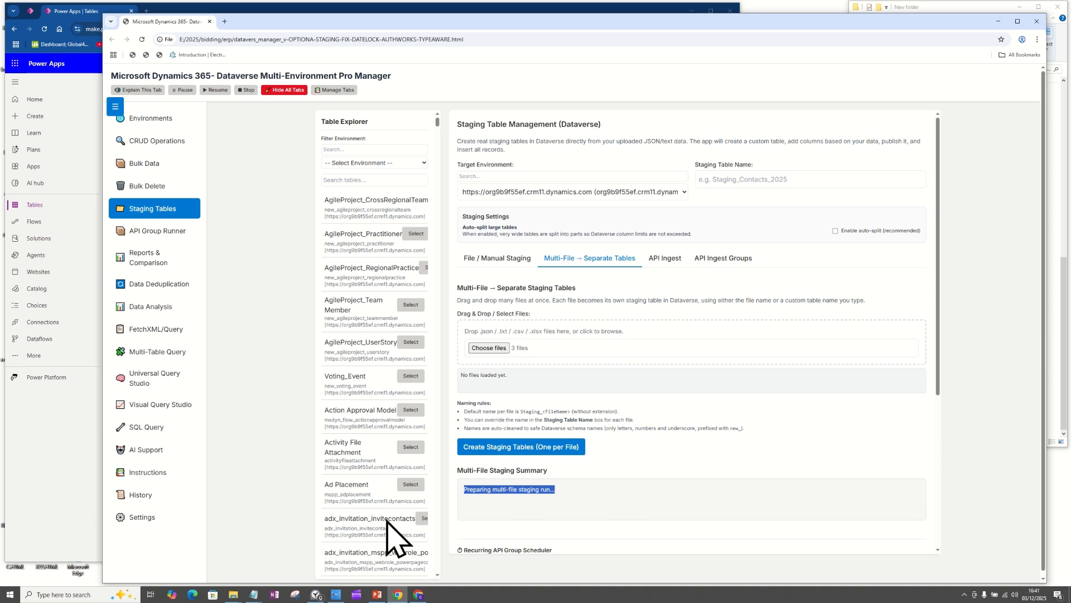
pyautogui.click(317, 596)
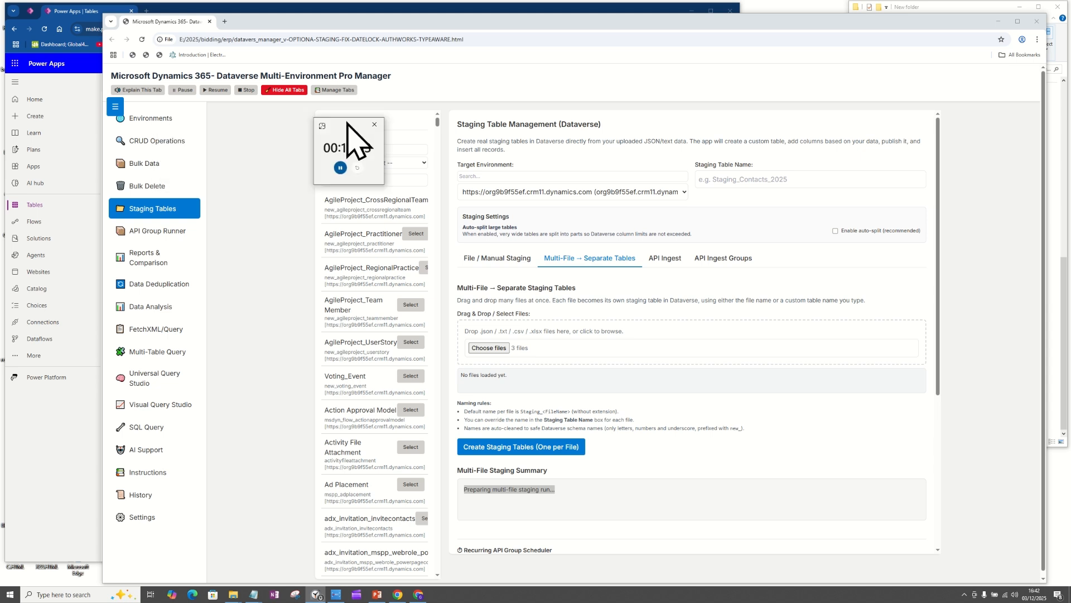
pyautogui.moveTo(354, 139); pyautogui.dragTo(969, 199)
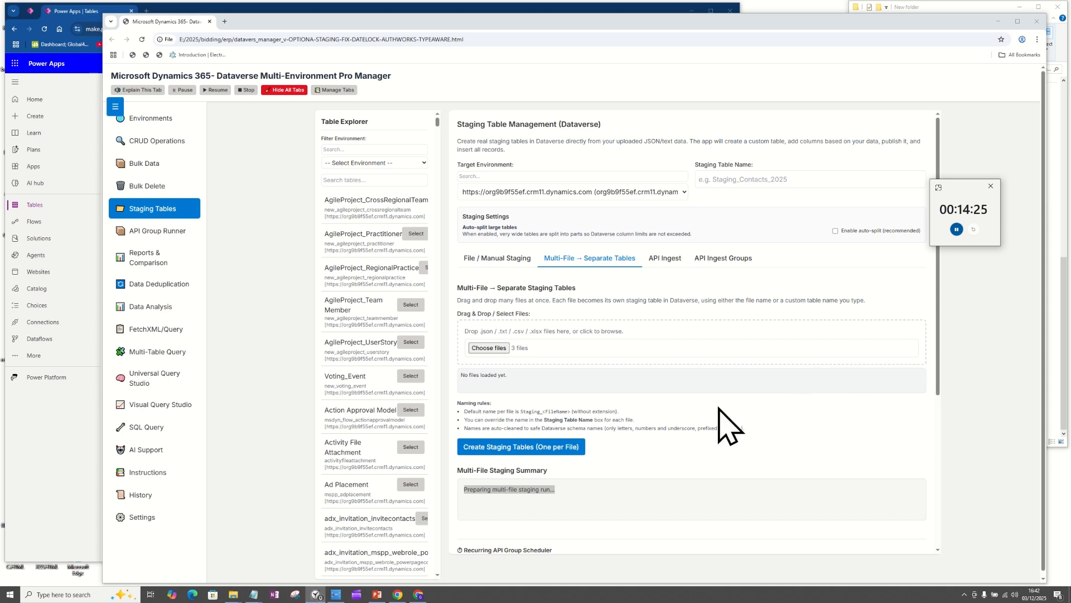
# Step: Review the staging summary, page heading and Multi-File → Separate Staging Tables description, and move the timer off the form
pyautogui.moveTo(557, 490); pyautogui.dragTo(458, 491)
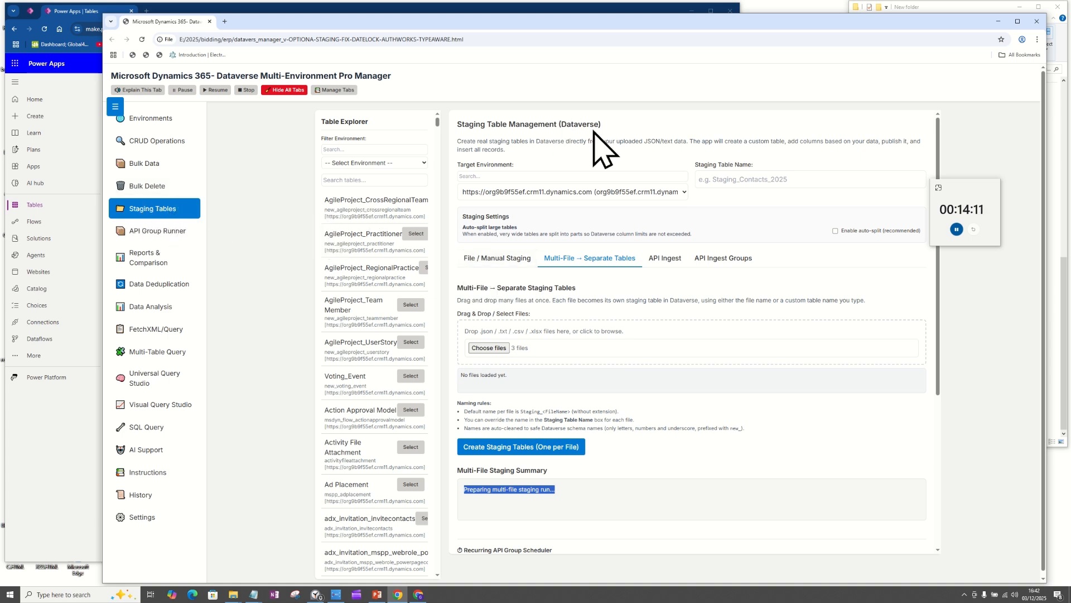
pyautogui.tripleClick(463, 123)
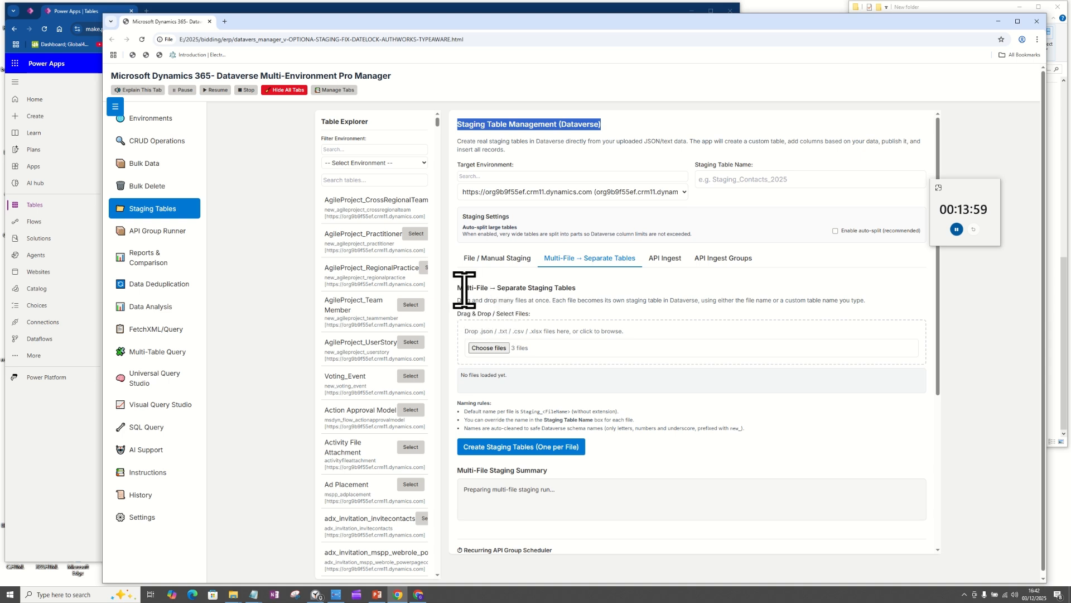
pyautogui.moveTo(460, 289); pyautogui.dragTo(864, 303)
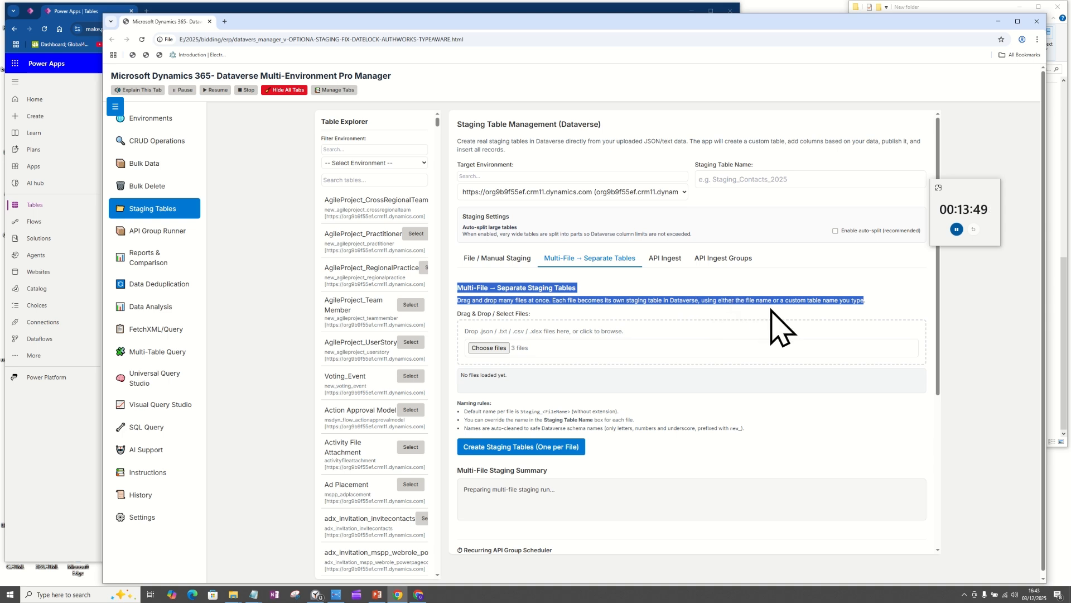
pyautogui.click(865, 302)
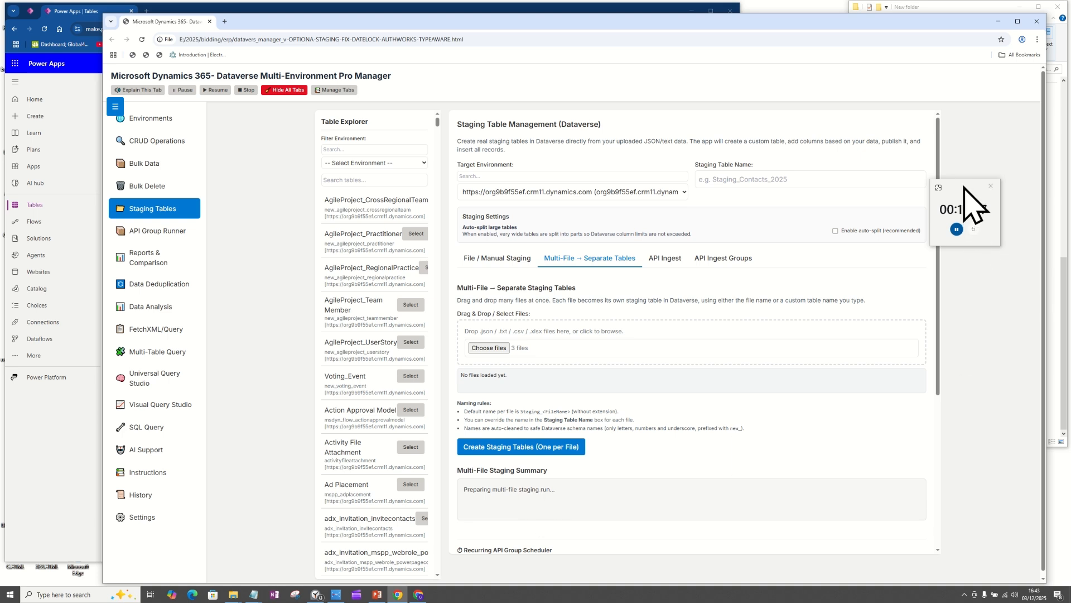
pyautogui.moveTo(964, 185); pyautogui.dragTo(0, 127)
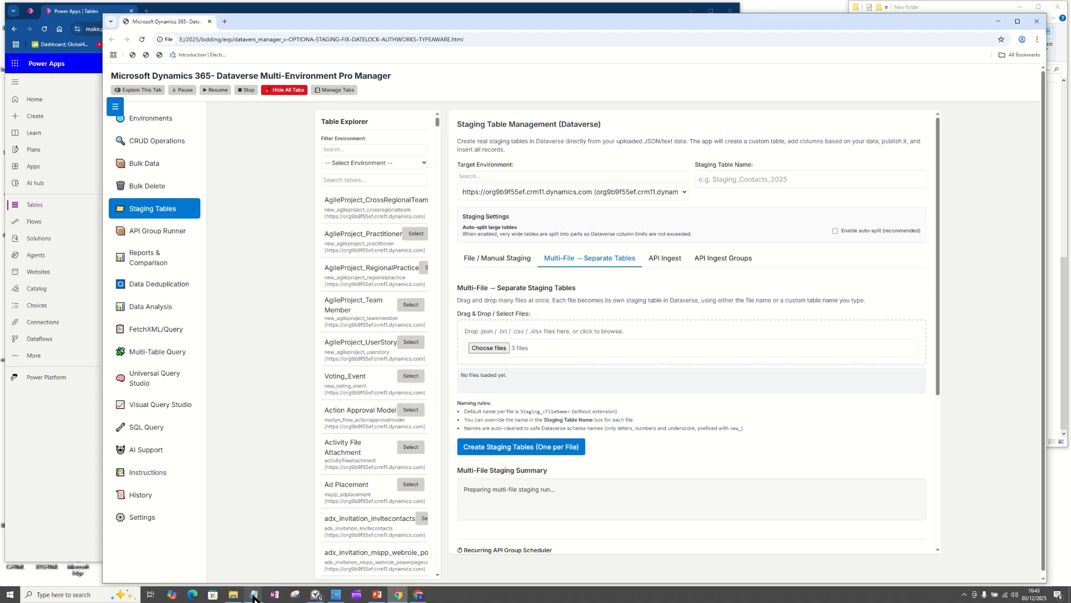
# Step: Look at the source JSON files again, switch to Power Apps and search the Tables list for STG
pyautogui.click(233, 594)
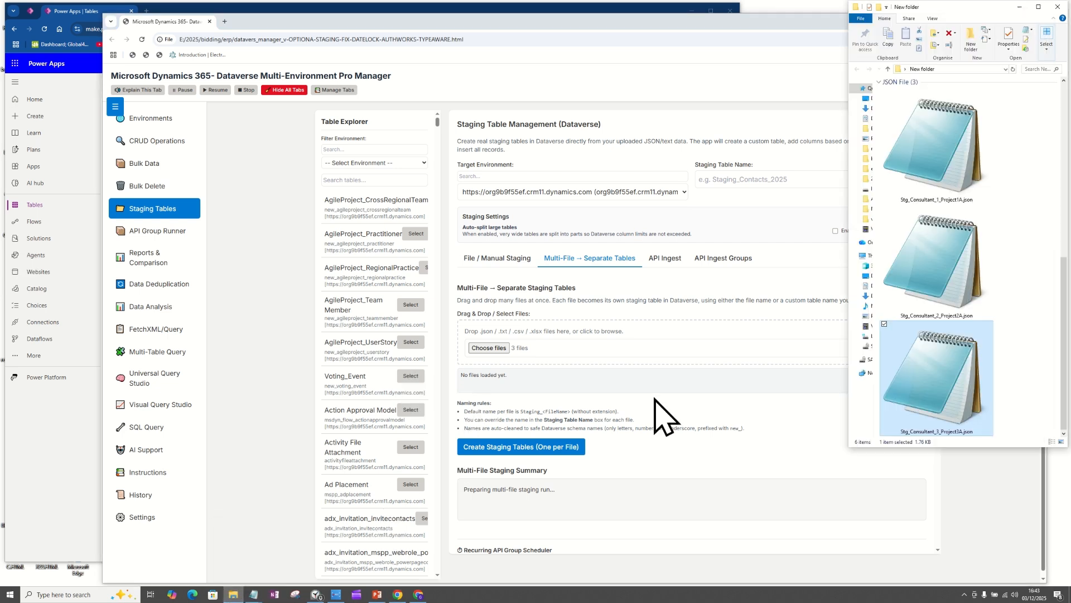
pyautogui.click(941, 192)
pyautogui.rightClick(937, 192)
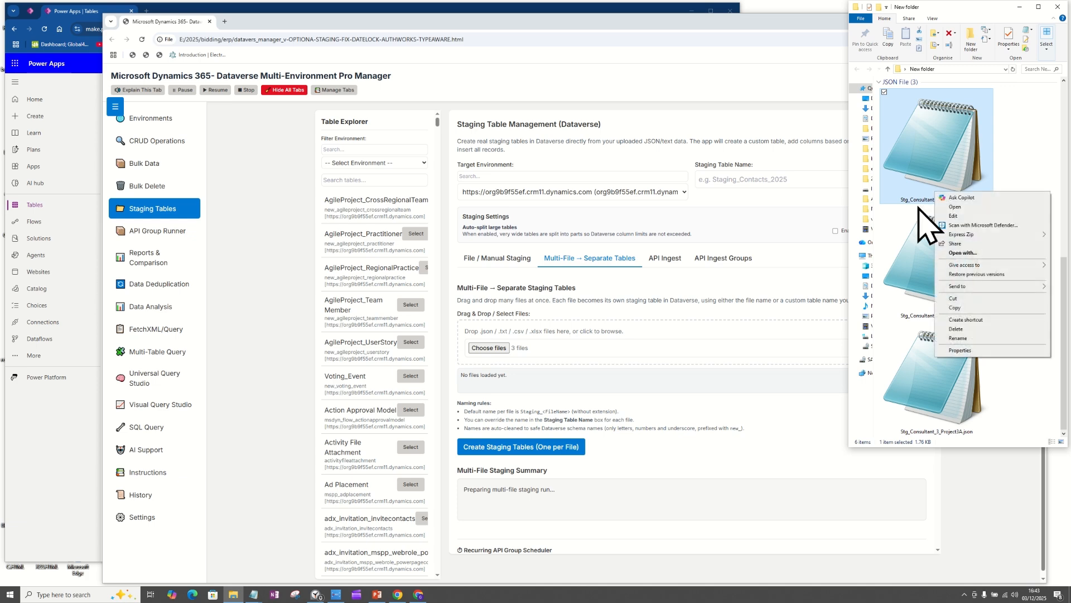
pyautogui.click(59, 451)
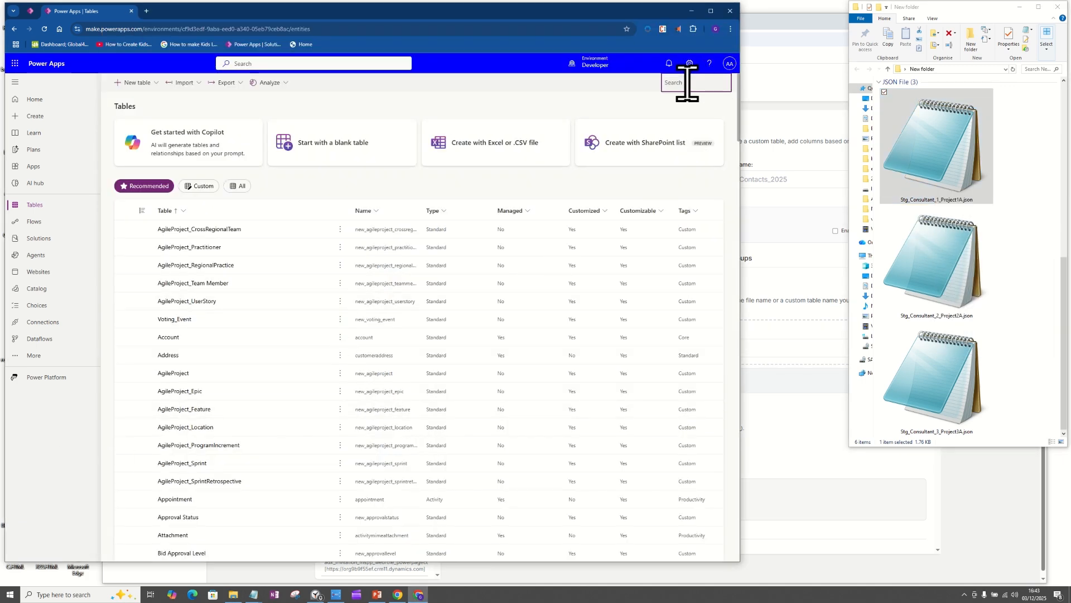
pyautogui.write('STG')
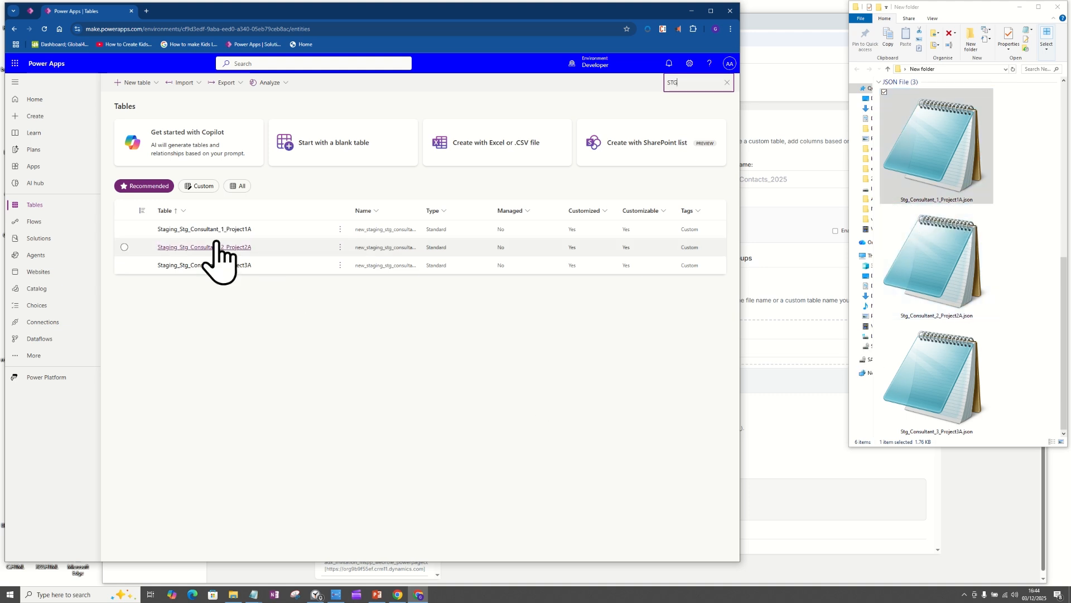
# Step: Return to the Pro Manager and highlight the status text in the Multi-File Staging Summary
pyautogui.click(801, 436)
pyautogui.moveTo(558, 489); pyautogui.dragTo(458, 492)
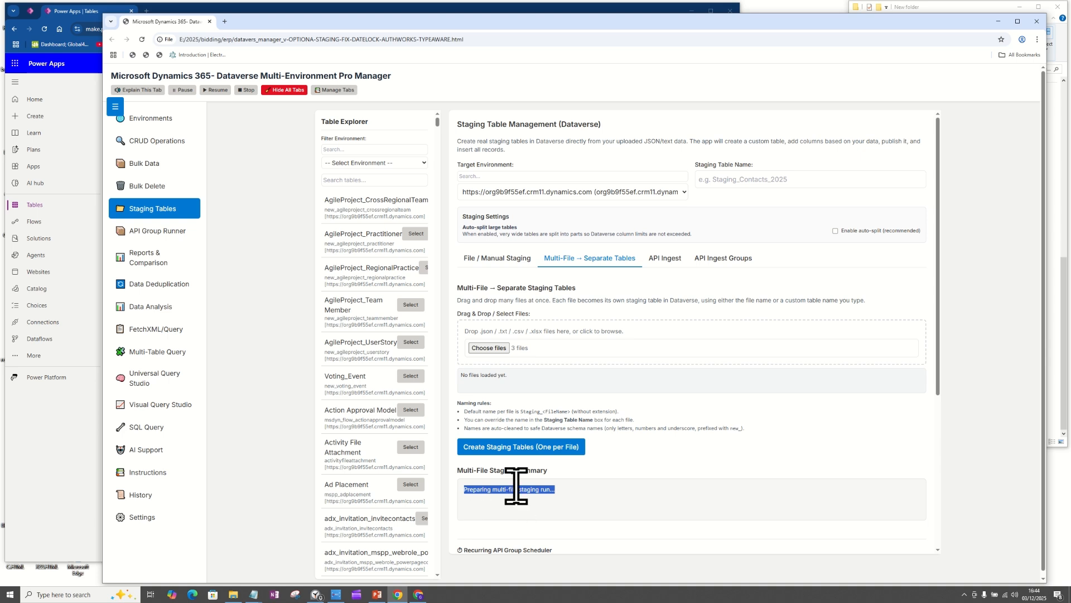
# Step: Switch to Power Apps, open the table Staging_Stg_Consultant_1_Project1A and look at its list of additional columns
pyautogui.click(60, 427)
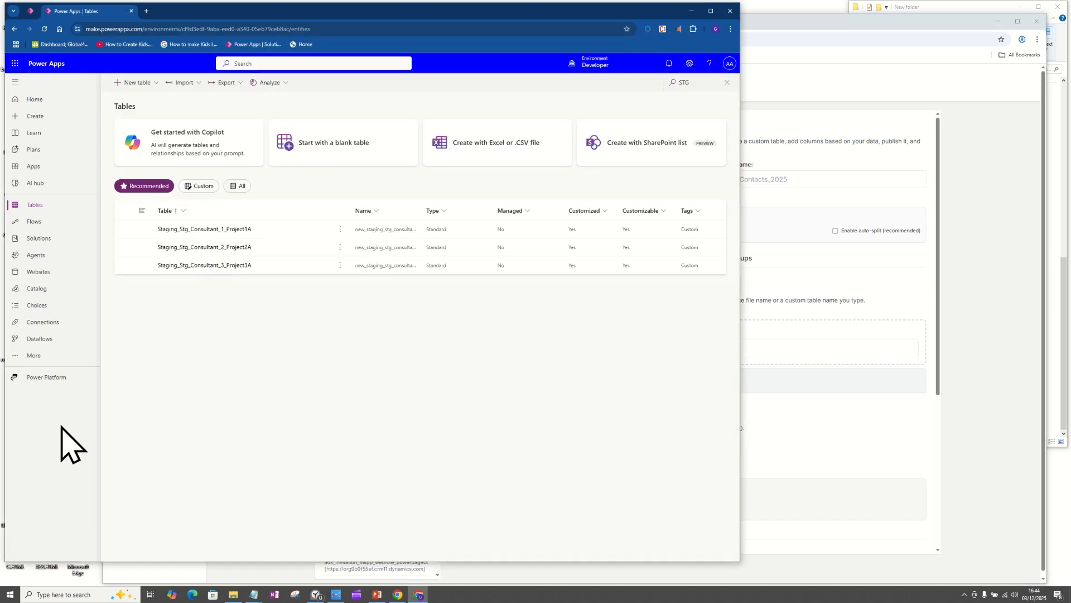
pyautogui.click(213, 230)
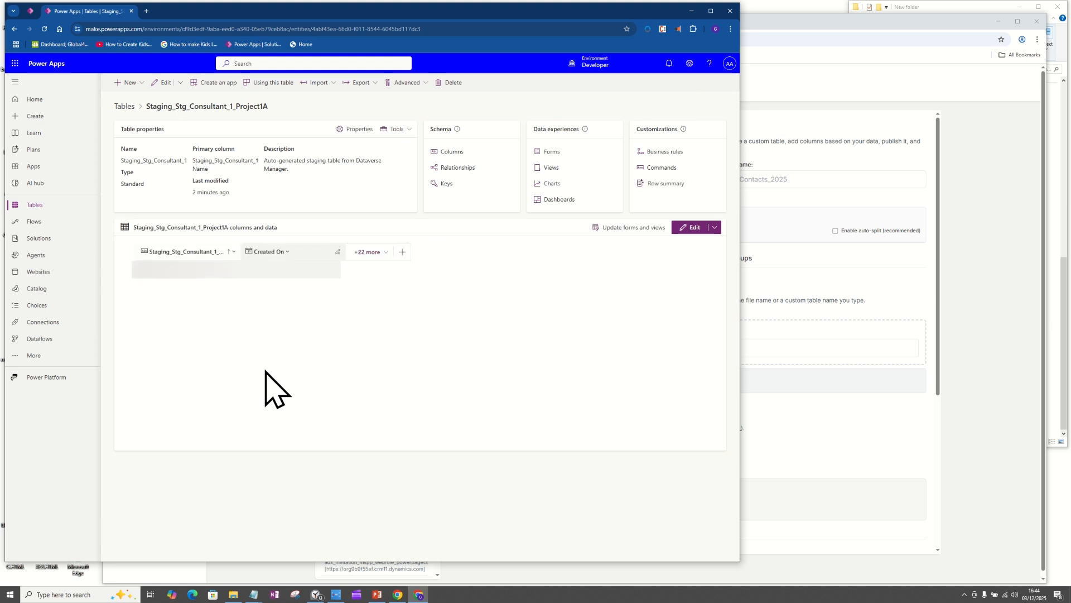
pyautogui.click(369, 251)
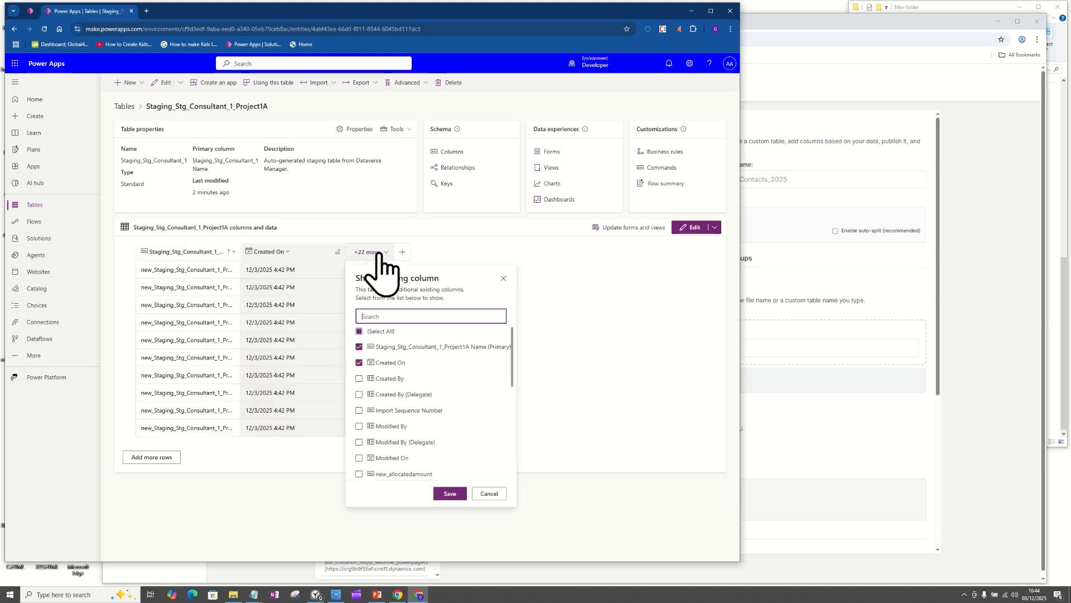
pyautogui.click(605, 326)
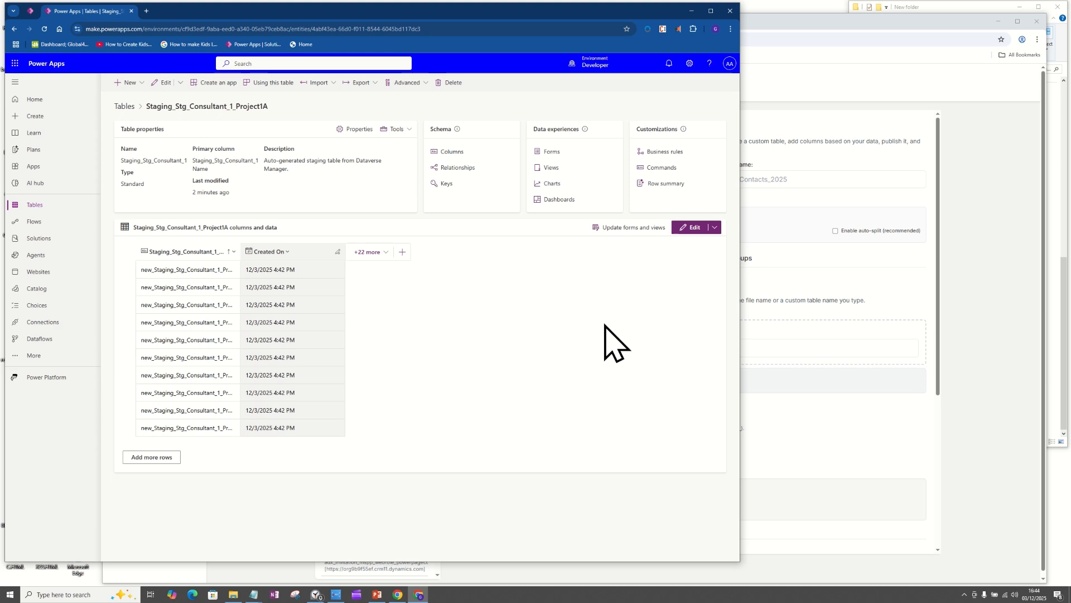
# Step: Show the new_budget_amount, new_budget_id, new_projectname and new_spent_amount columns in the Staging_Stg_Consultant_1_Project1A data grid
pyautogui.click(371, 254)
pyautogui.moveTo(513, 375); pyautogui.dragTo(519, 442)
pyautogui.click(358, 359)
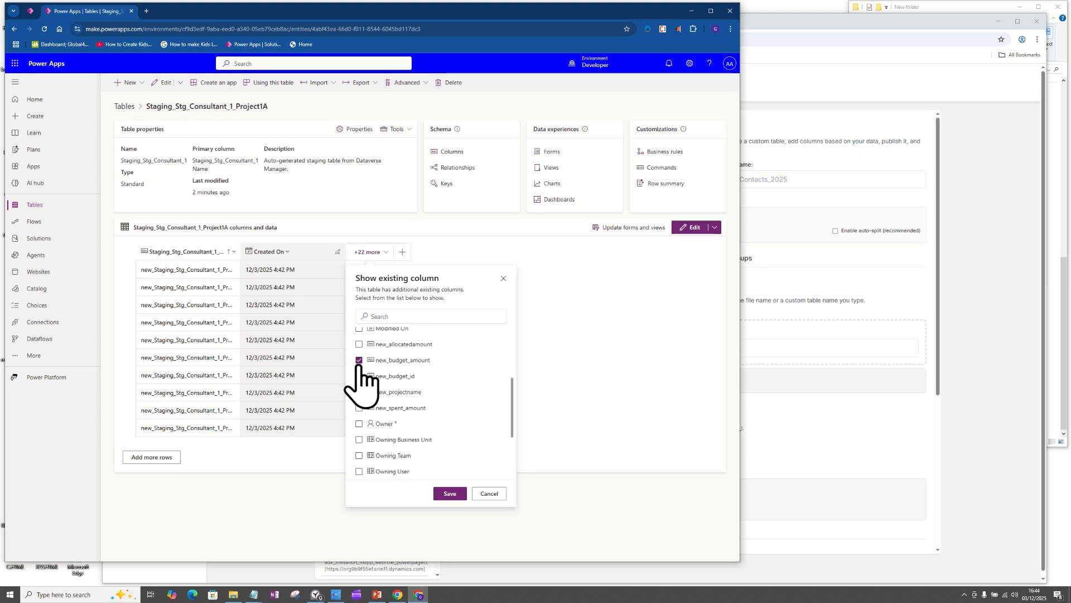
pyautogui.click(359, 375)
pyautogui.click(359, 392)
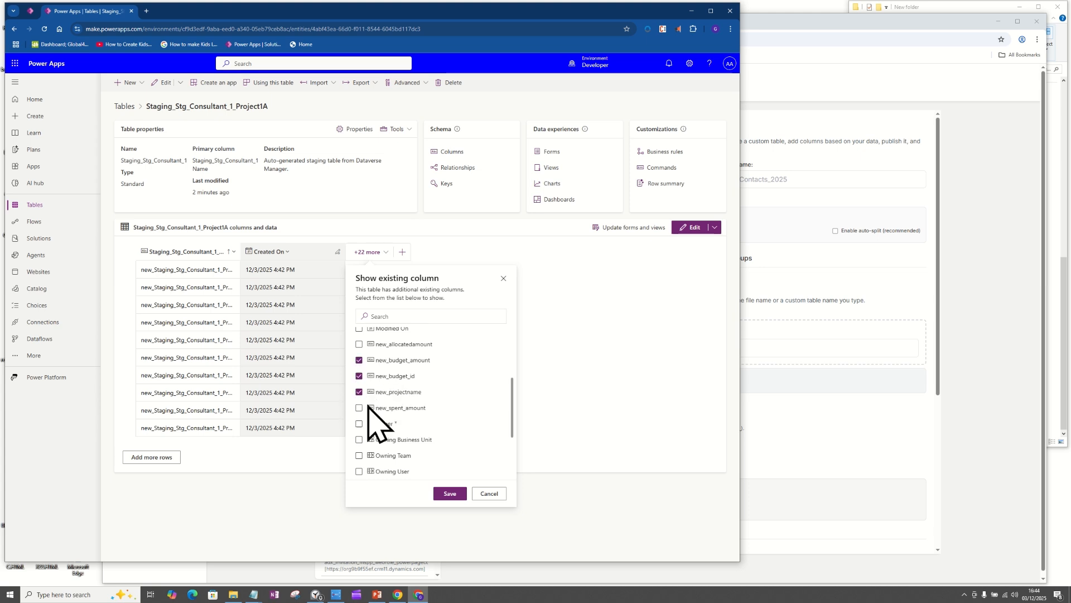
pyautogui.click(449, 493)
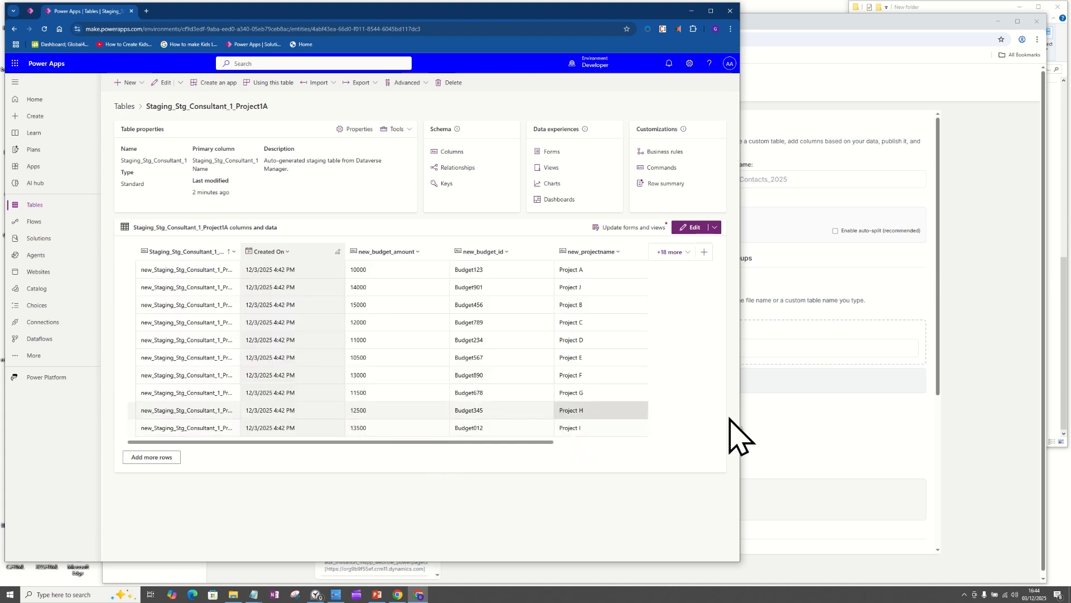
# Step: Compare the table name with the source file name, then open Stg_Consultant_1_Project1A.json in Notepad and place it beside the table data
pyautogui.click(1063, 356)
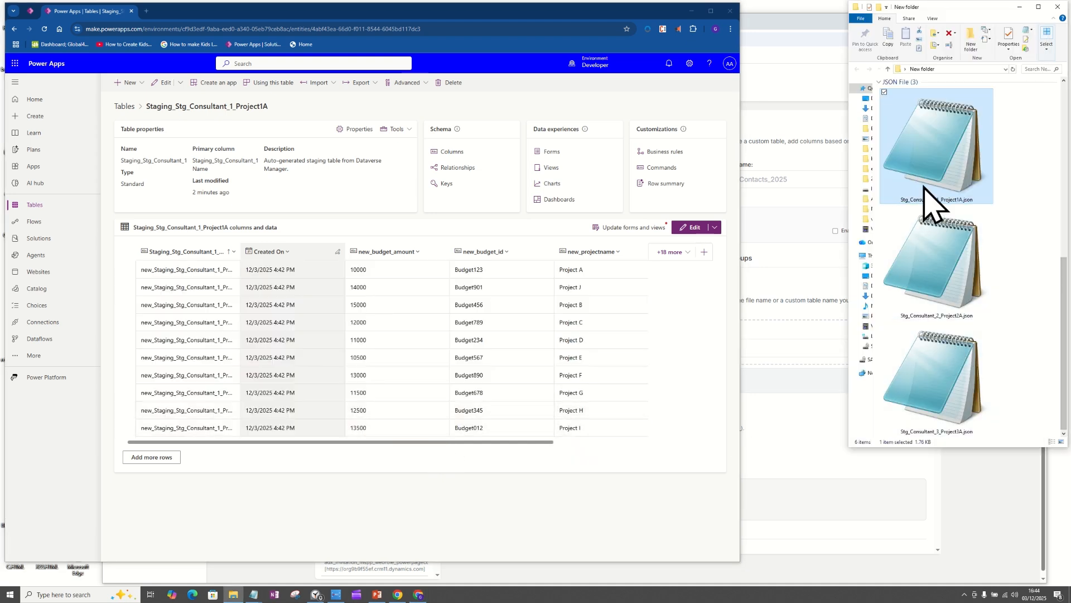
pyautogui.moveTo(275, 107); pyautogui.dragTo(148, 110)
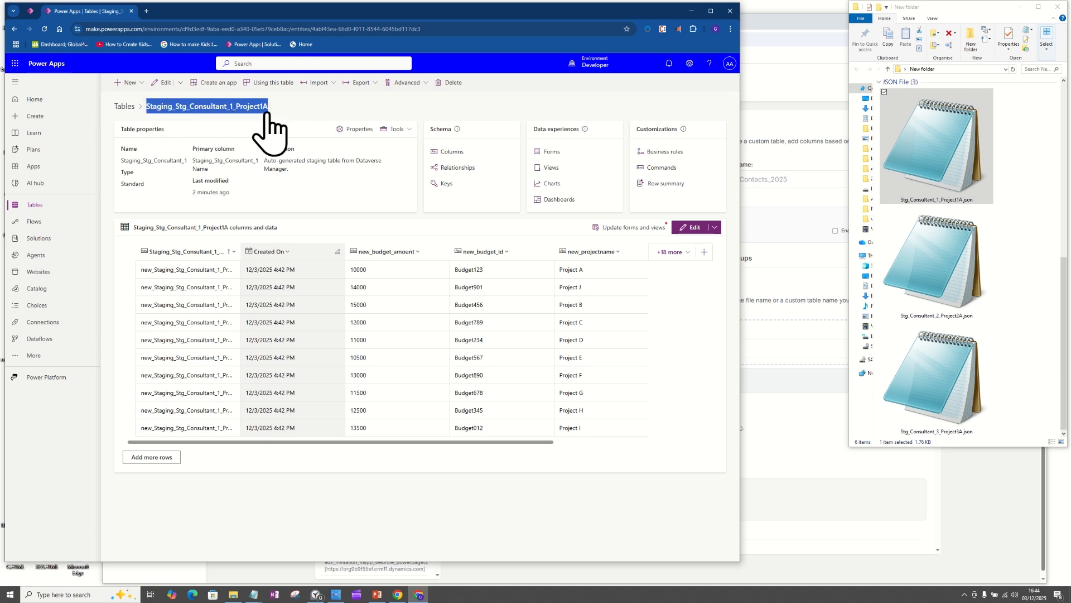
pyautogui.click(947, 158)
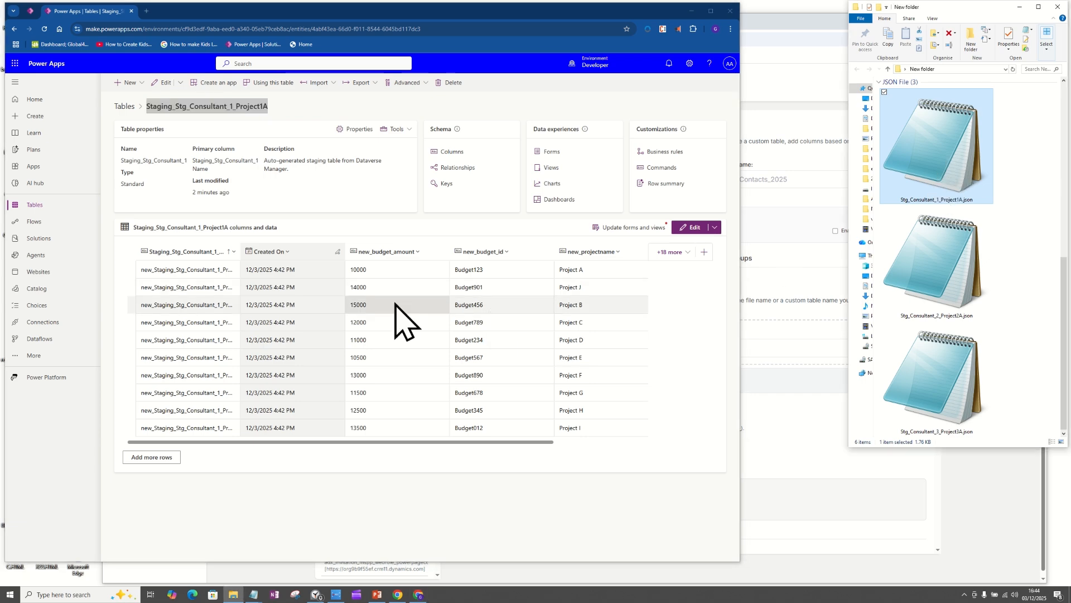
pyautogui.doubleClick(933, 143)
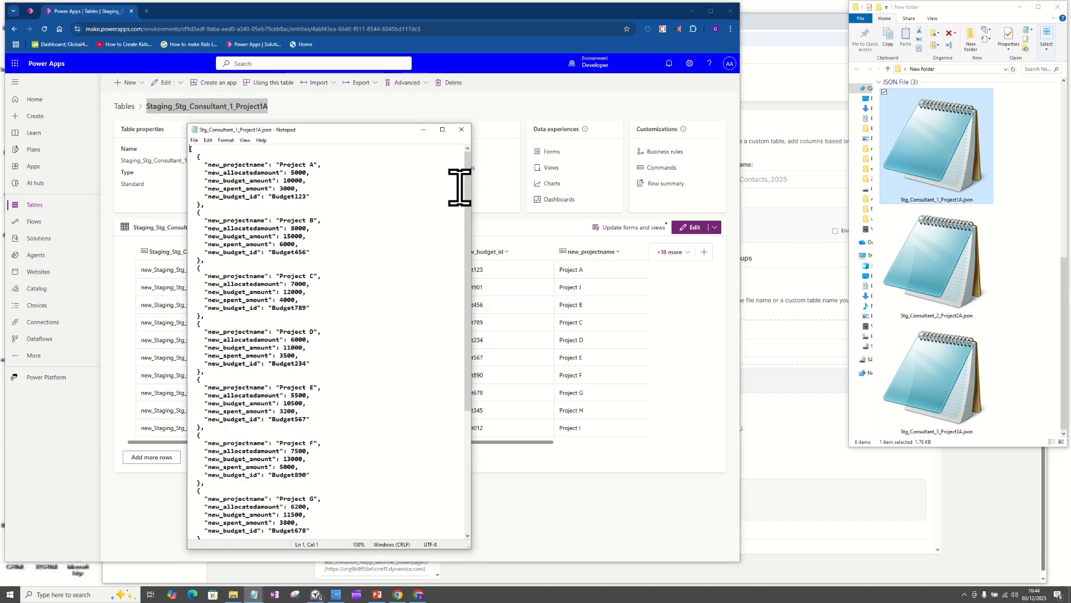
pyautogui.moveTo(347, 134); pyautogui.dragTo(816, 202)
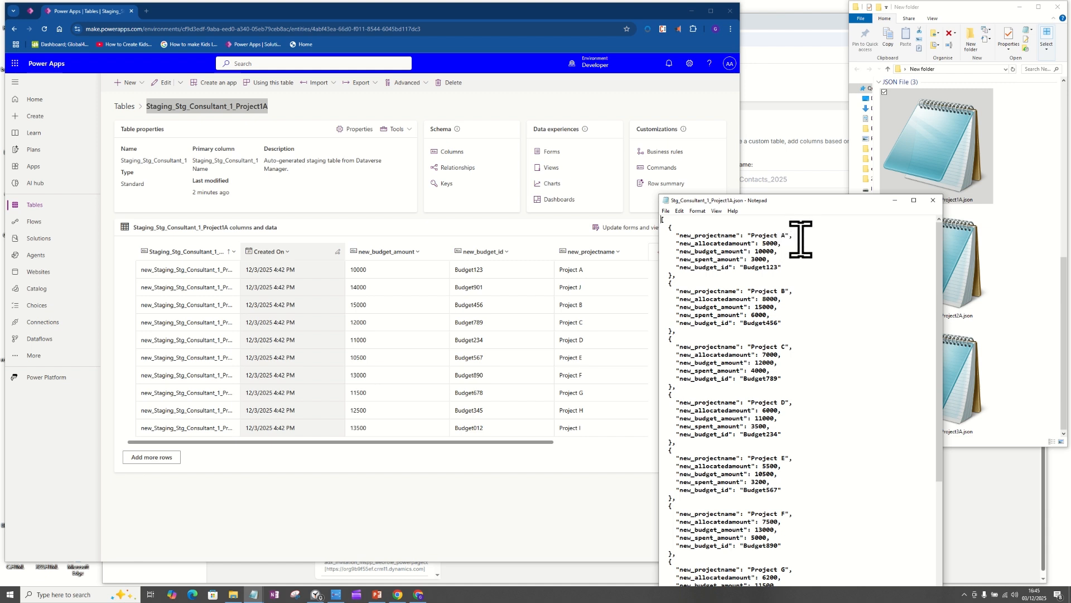
# Step: Highlight the Project A record in the JSON file, including its new_projectname and new_allocatedamount lines, to compare with the staged row
pyautogui.moveTo(801, 239); pyautogui.dragTo(692, 229)
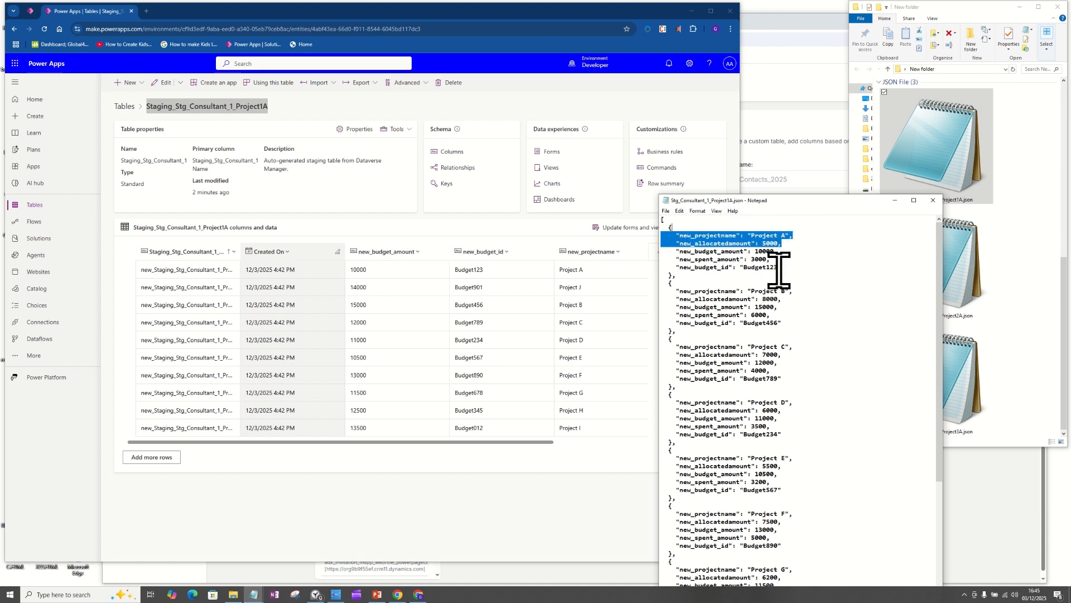
pyautogui.moveTo(785, 268); pyautogui.dragTo(674, 236)
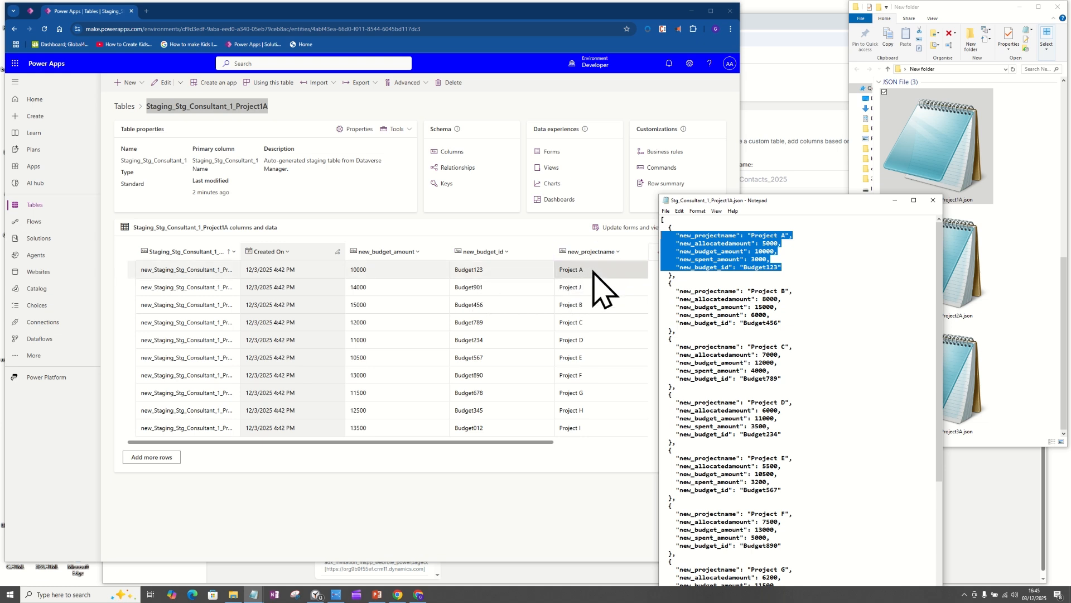
pyautogui.moveTo(798, 235); pyautogui.dragTo(672, 234)
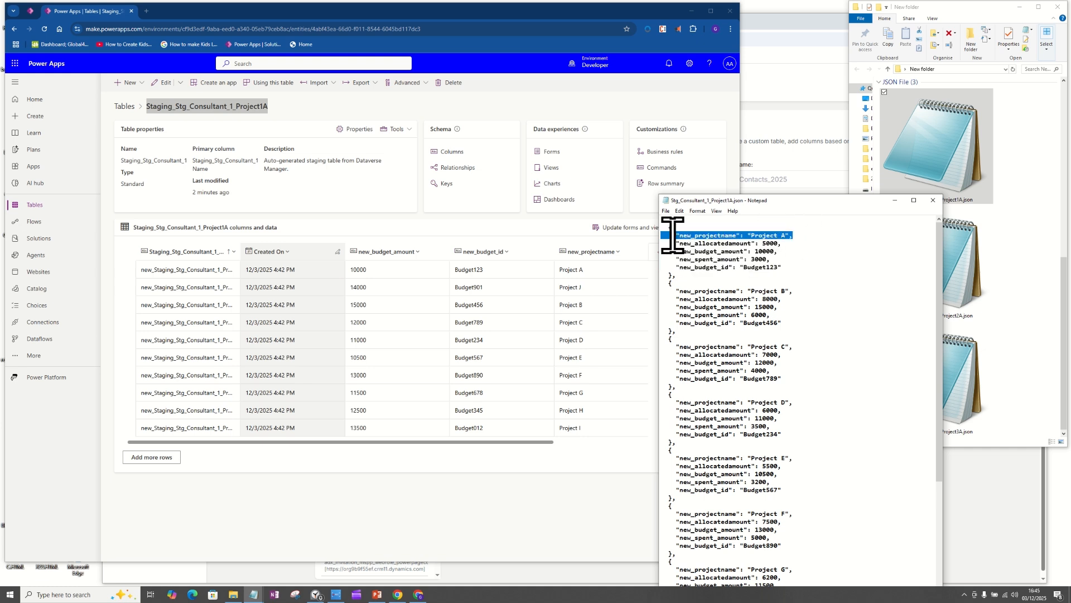
pyautogui.moveTo(799, 245); pyautogui.dragTo(673, 244)
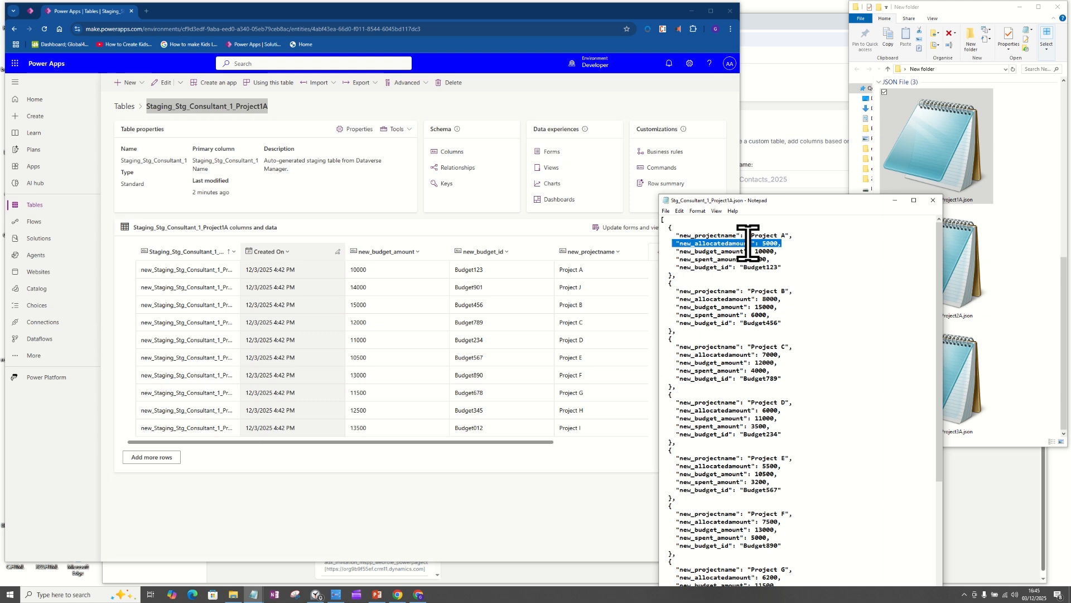
# Step: Add the new_allocatedamount column to the Staging_Stg_Consultant_1_Project1A data grid and bring it into view
pyautogui.click(540, 445)
pyautogui.moveTo(540, 445); pyautogui.dragTo(635, 449)
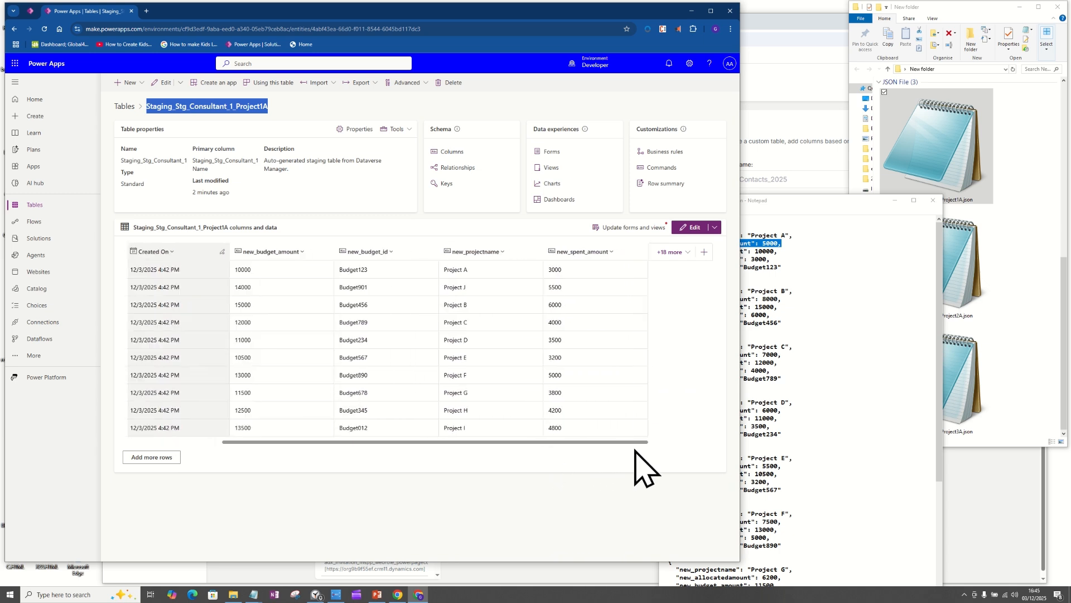
pyautogui.click(674, 252)
pyautogui.moveTo(694, 366); pyautogui.dragTo(694, 441)
pyautogui.click(538, 395)
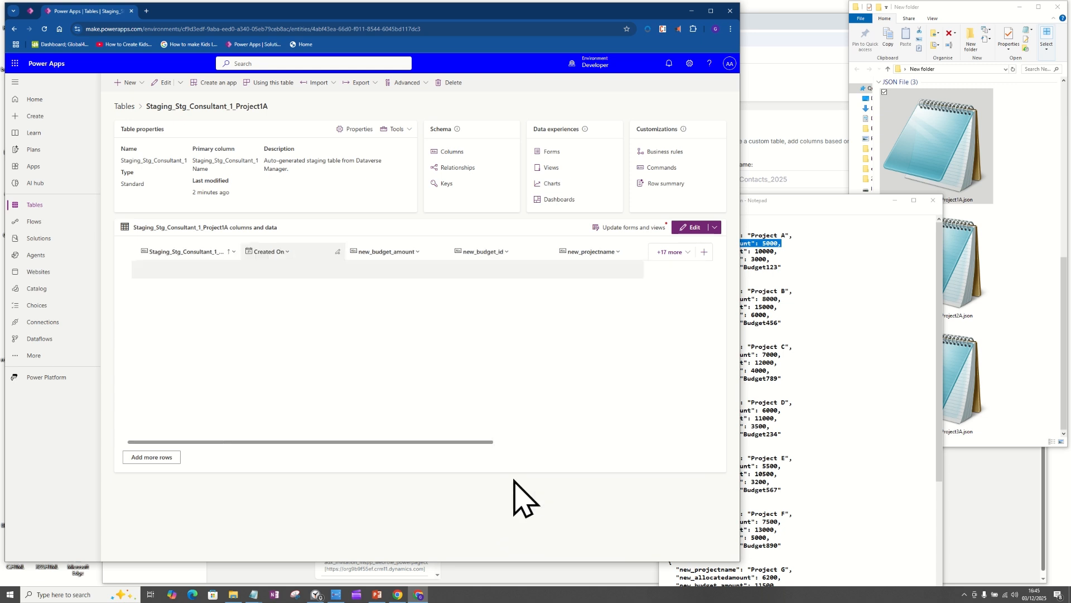
pyautogui.moveTo(490, 442); pyautogui.dragTo(678, 439)
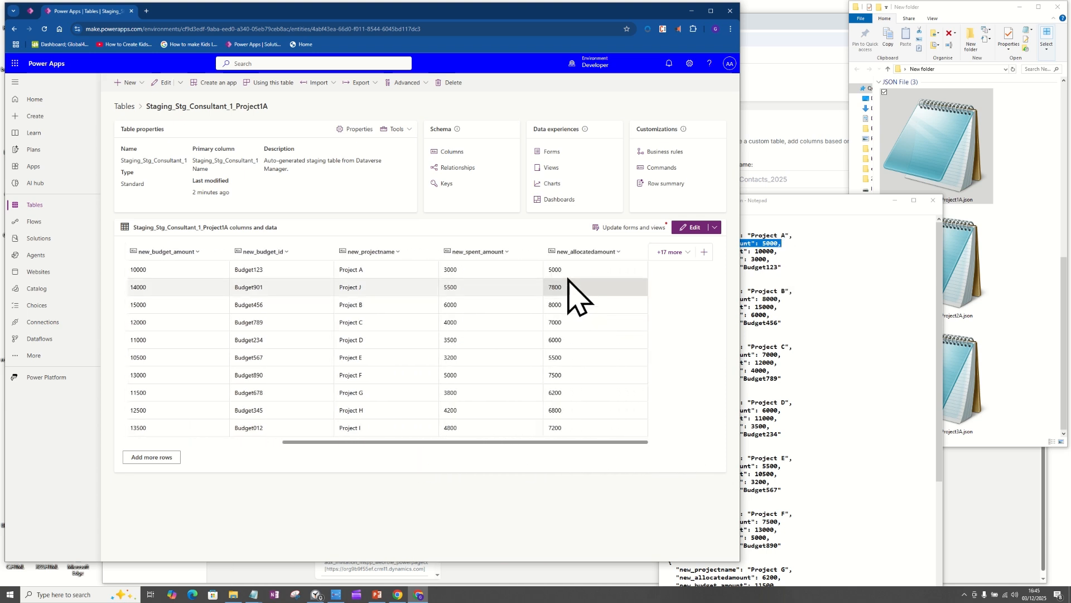
# Step: Compare Project A's budget amount, spent amount and budget ID in the JSON file with the staged row, then close the file
pyautogui.click(779, 259)
pyautogui.moveTo(782, 250); pyautogui.dragTo(768, 249)
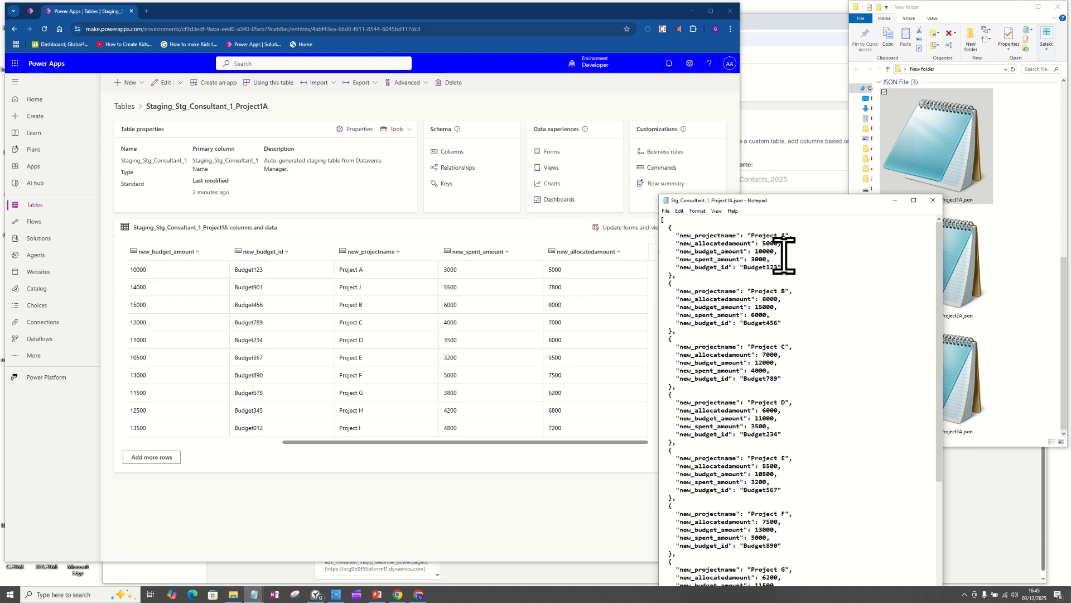
pyautogui.moveTo(777, 260); pyautogui.dragTo(673, 259)
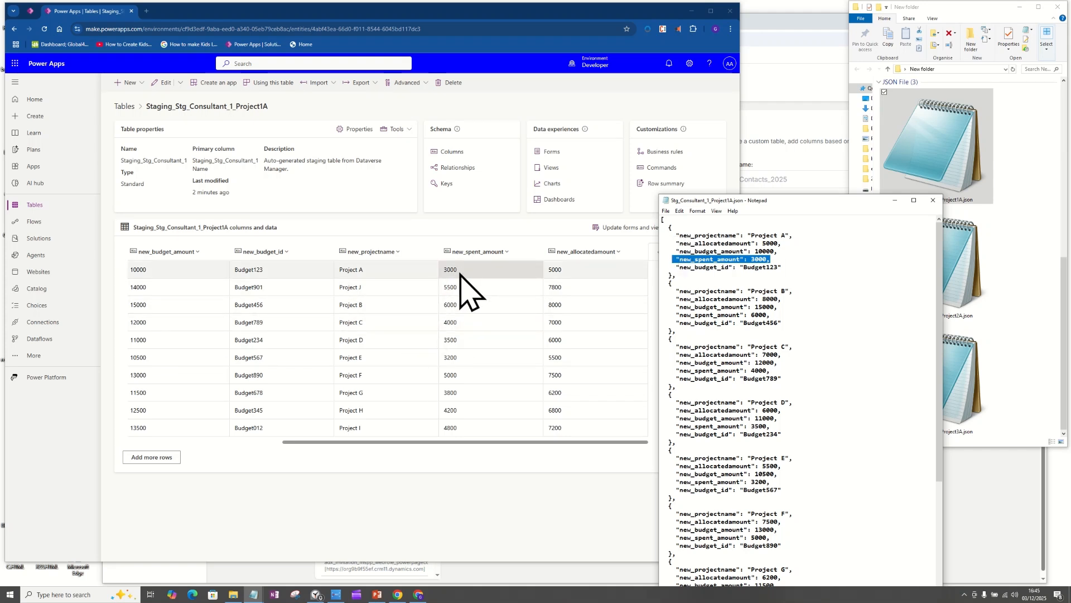
pyautogui.moveTo(787, 267); pyautogui.dragTo(669, 267)
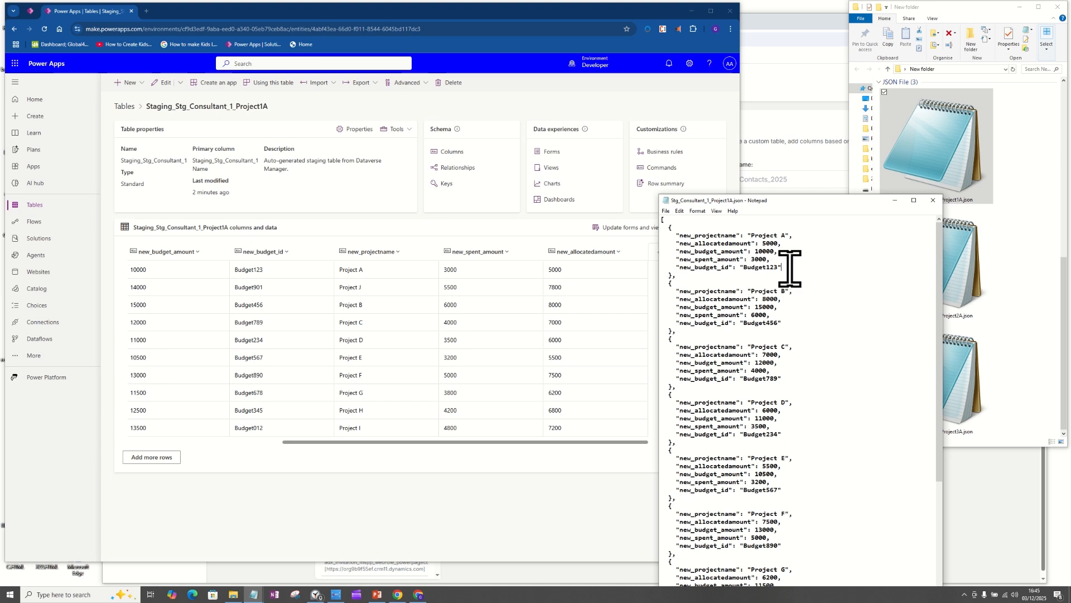
pyautogui.moveTo(787, 268); pyautogui.dragTo(668, 228)
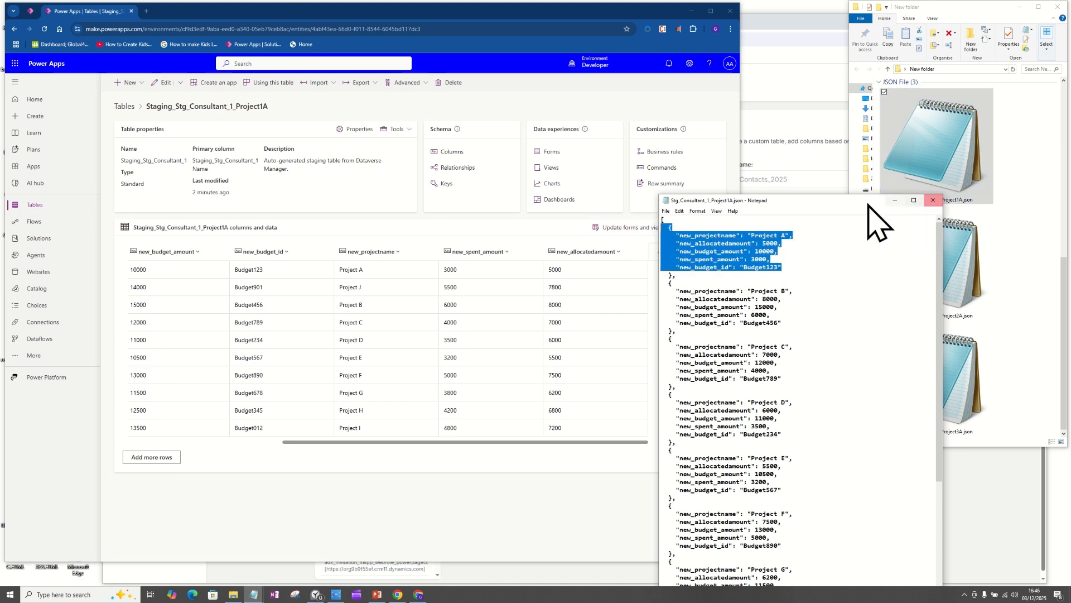
pyautogui.moveTo(868, 202); pyautogui.dragTo(757, 185)
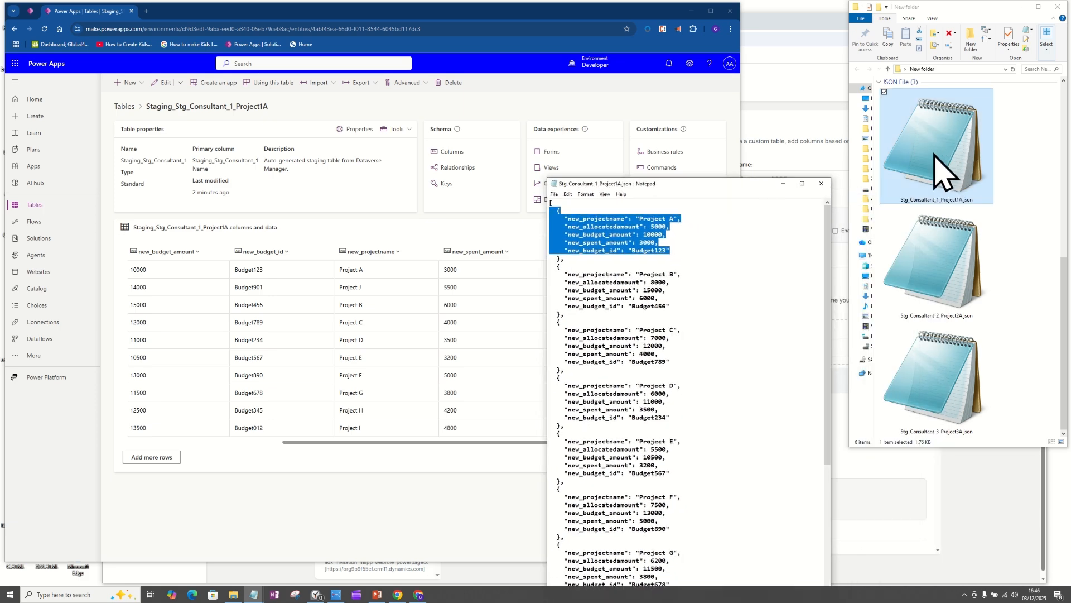
pyautogui.click(822, 183)
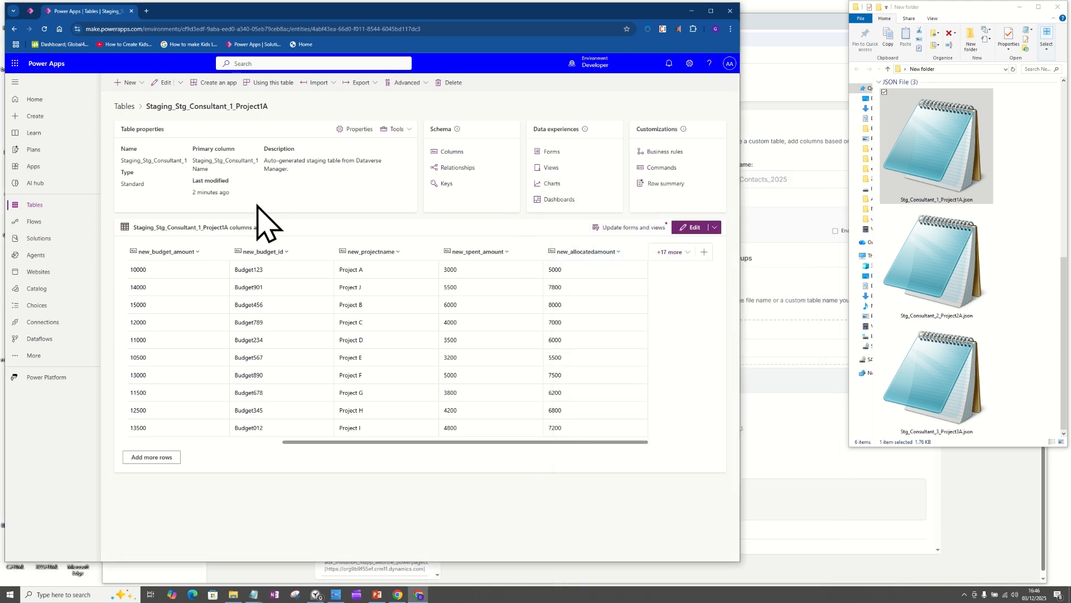
# Step: Open the table Staging_Stg_Consultant_2_Project2A and place its source file Stg_Consultant_2_Project2A.json beside the table data
pyautogui.click(124, 106)
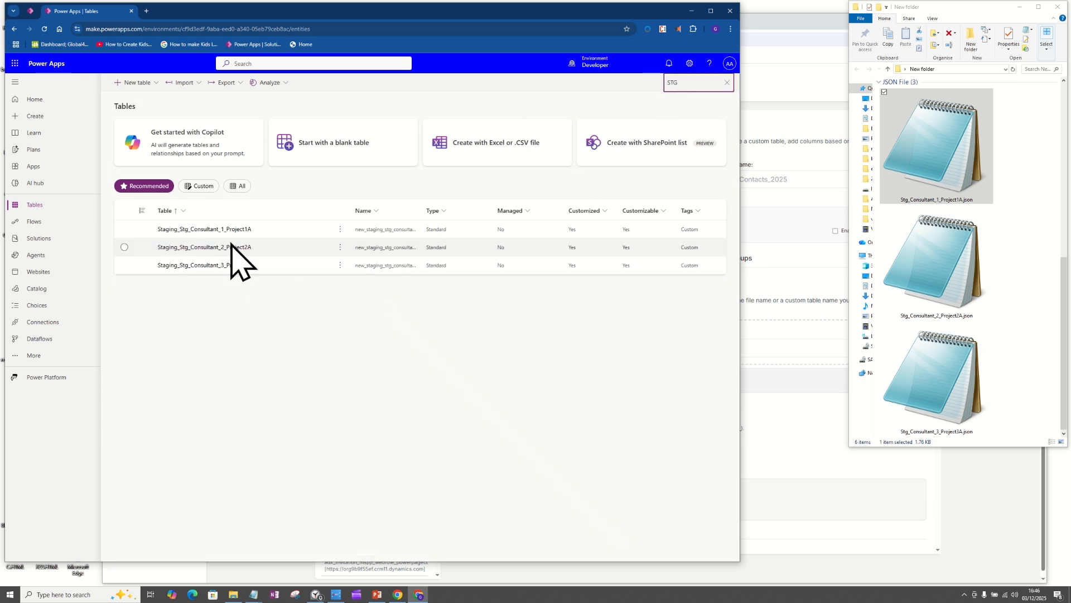
pyautogui.click(225, 250)
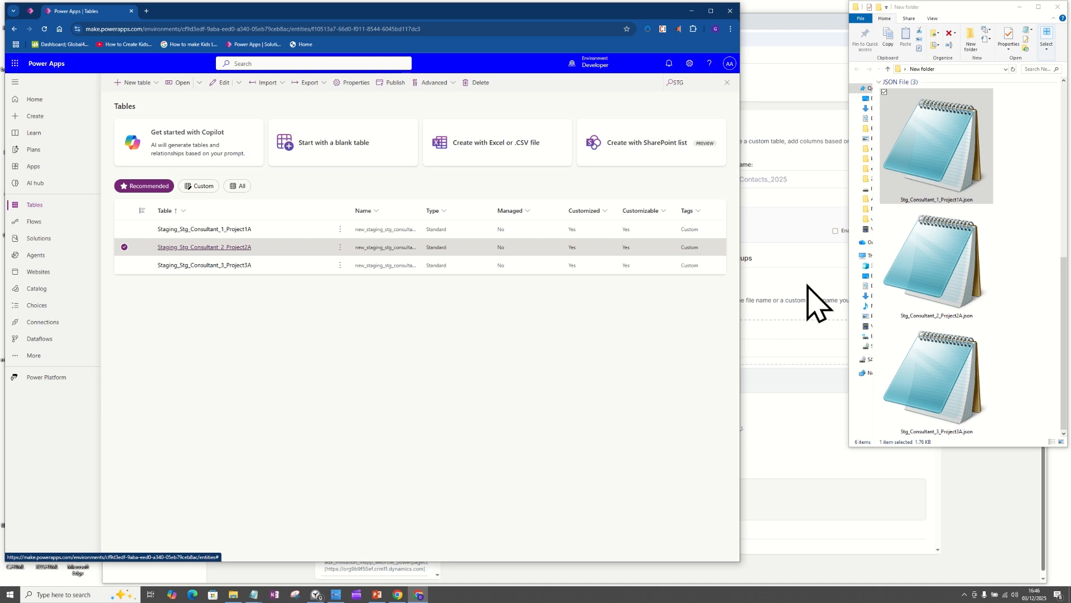
pyautogui.click(947, 290)
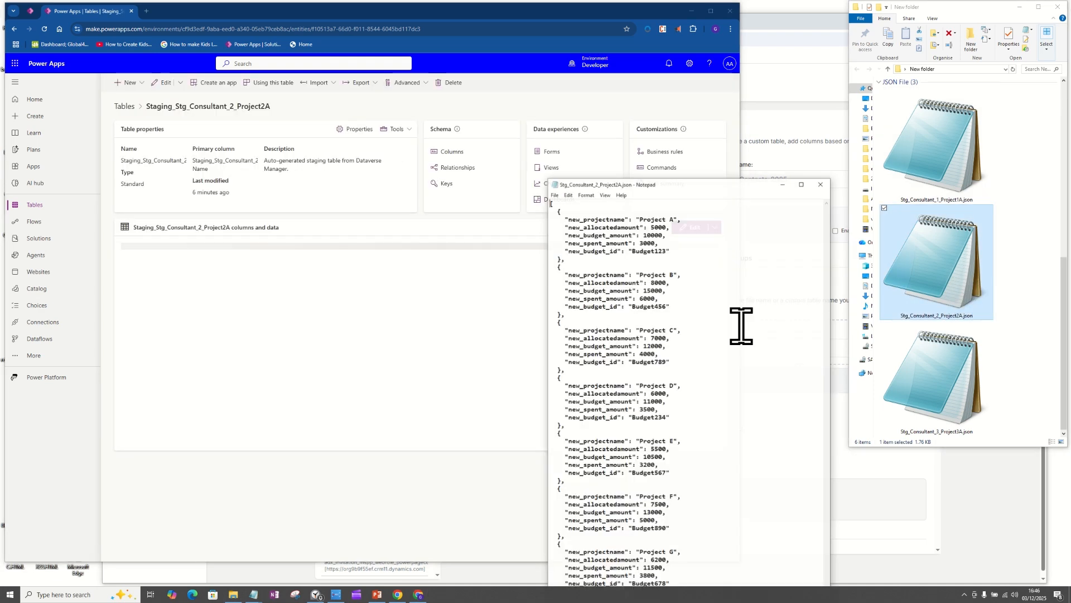
pyautogui.moveTo(692, 184); pyautogui.dragTo(849, 142)
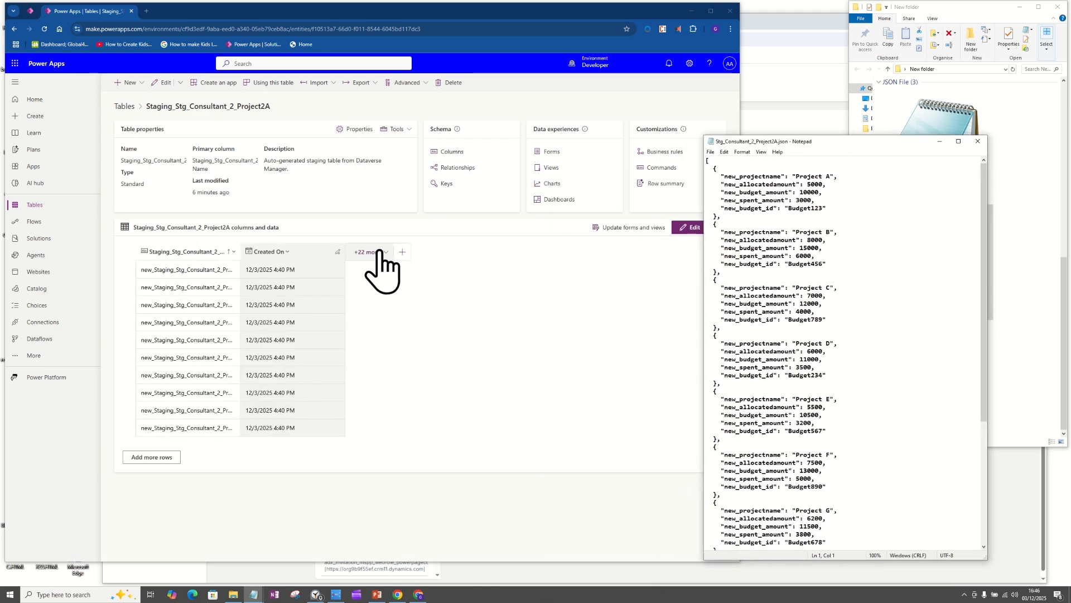
pyautogui.click(619, 258)
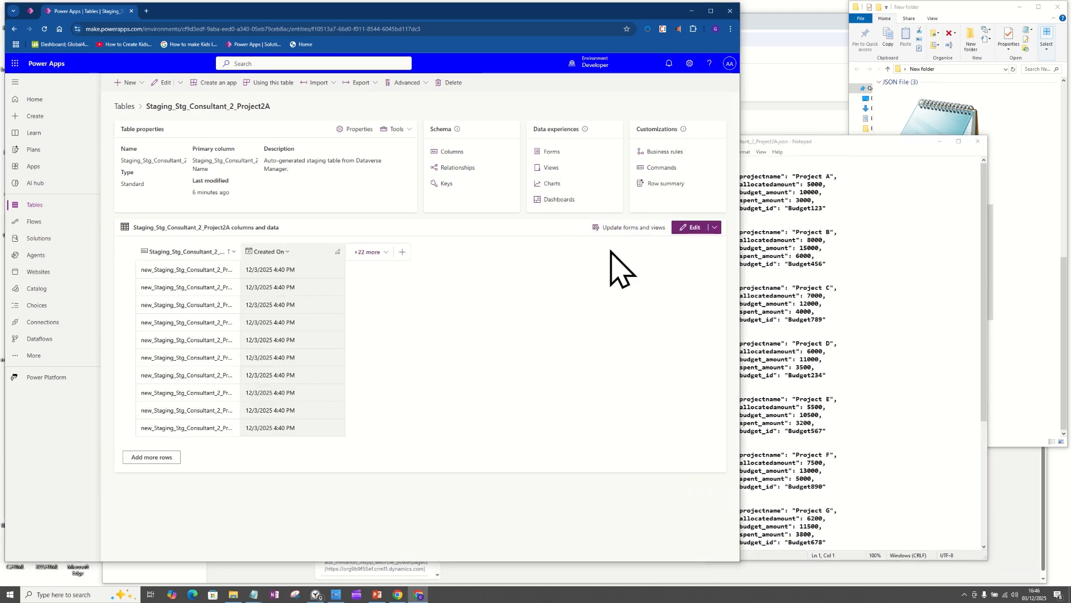
# Step: Show new_allocatedamount, new_budget_amount, new_budget_id, new_projectname and new_spent_amount in the Staging_Stg_Consultant_2_Project2A data grid
pyautogui.click(383, 253)
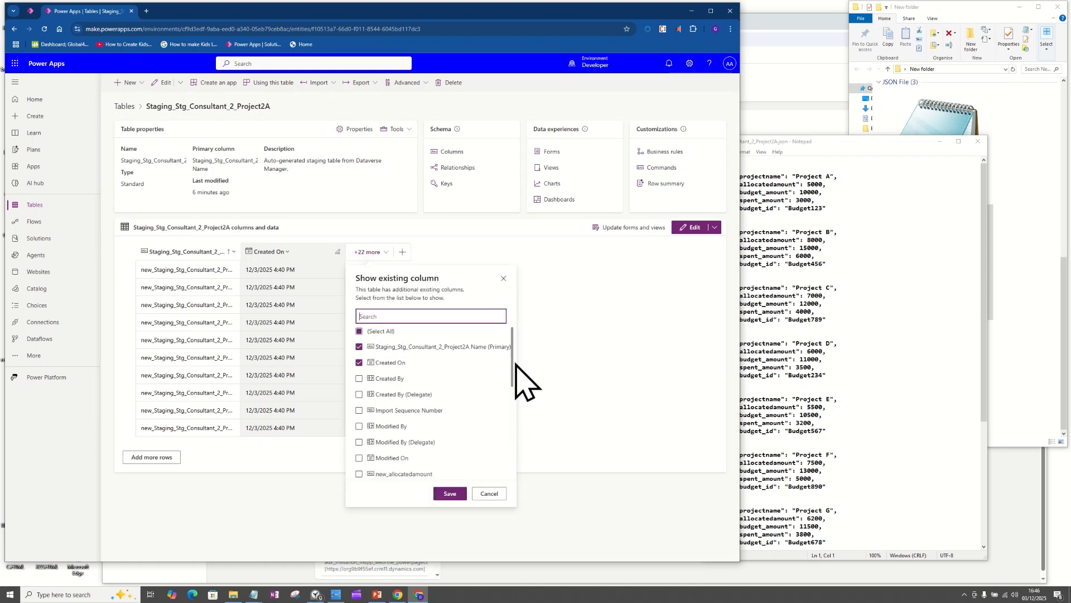
pyautogui.moveTo(512, 380); pyautogui.dragTo(513, 423)
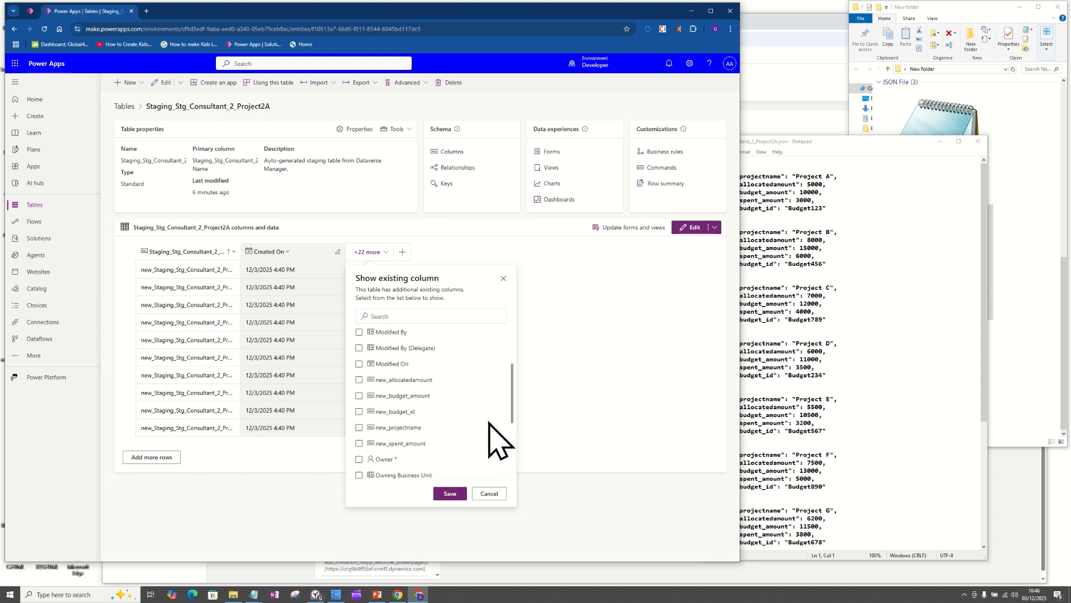
pyautogui.click(359, 380)
pyautogui.click(359, 396)
pyautogui.click(359, 411)
pyautogui.click(358, 428)
pyautogui.click(359, 443)
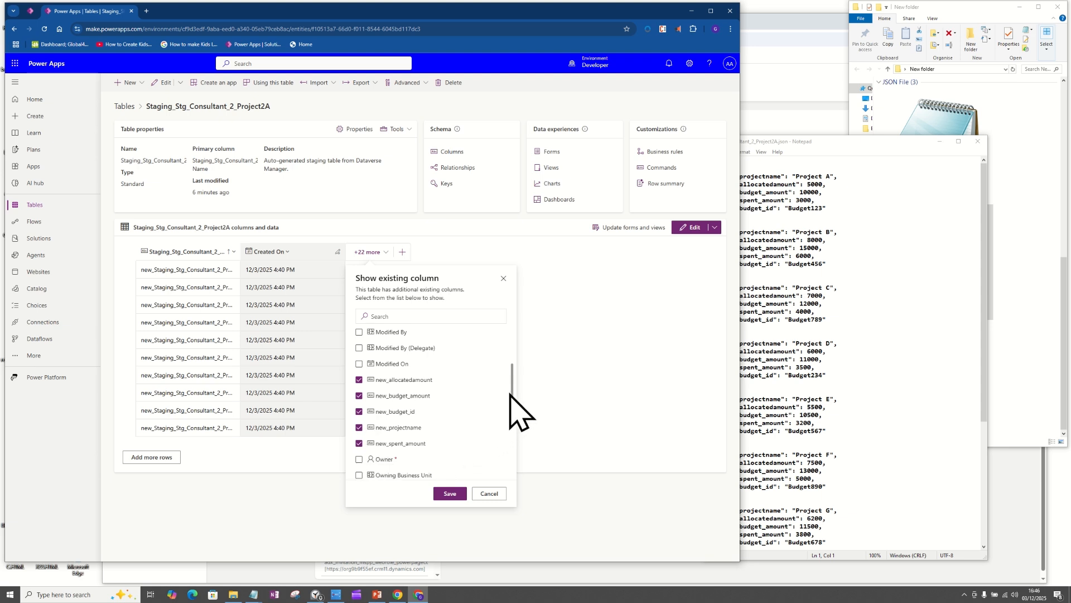
pyautogui.moveTo(514, 395); pyautogui.dragTo(511, 455)
pyautogui.click(447, 493)
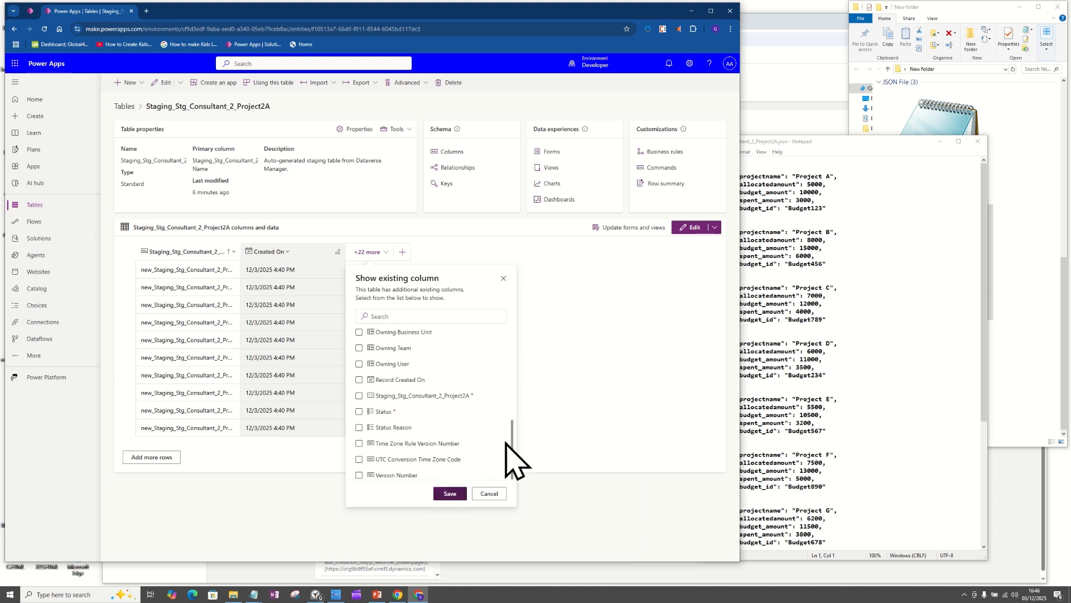